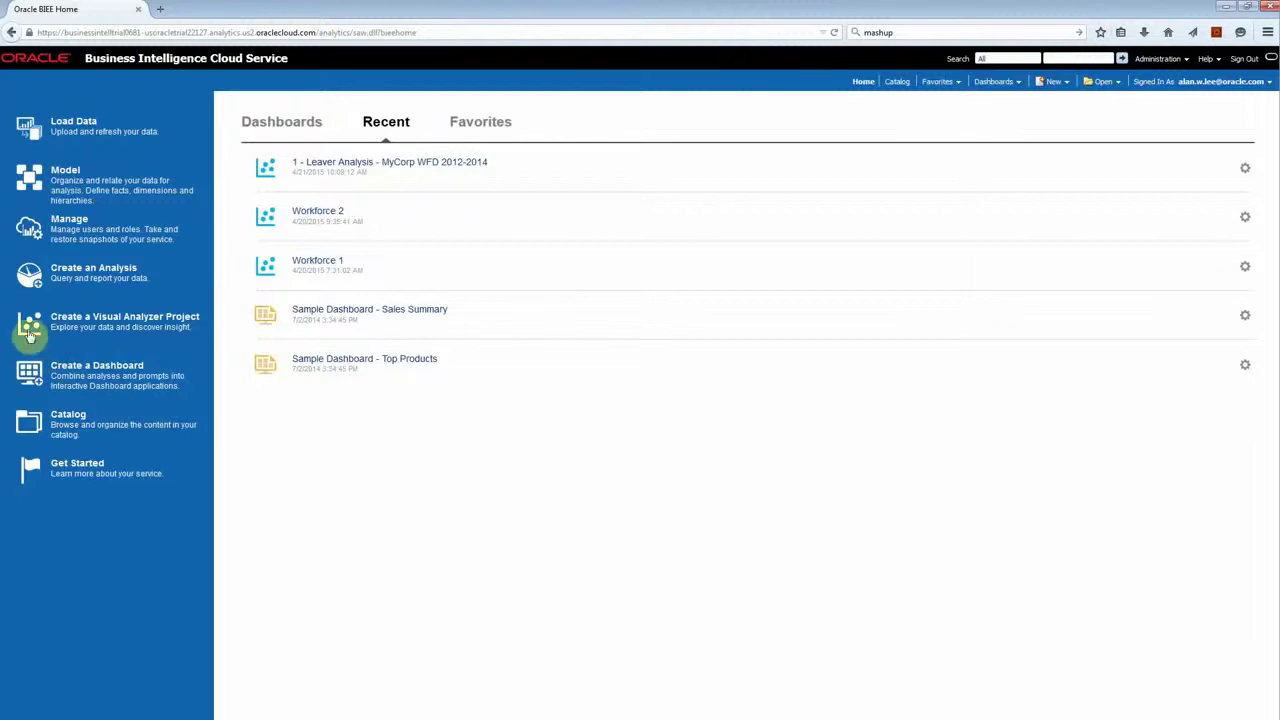
# Step: Create a Visual Analyzer project and upload MyCorp Workforce Data 2012 - 2014.xlsx from the My Mashup Data folder as its data source
pyautogui.click(30, 333)
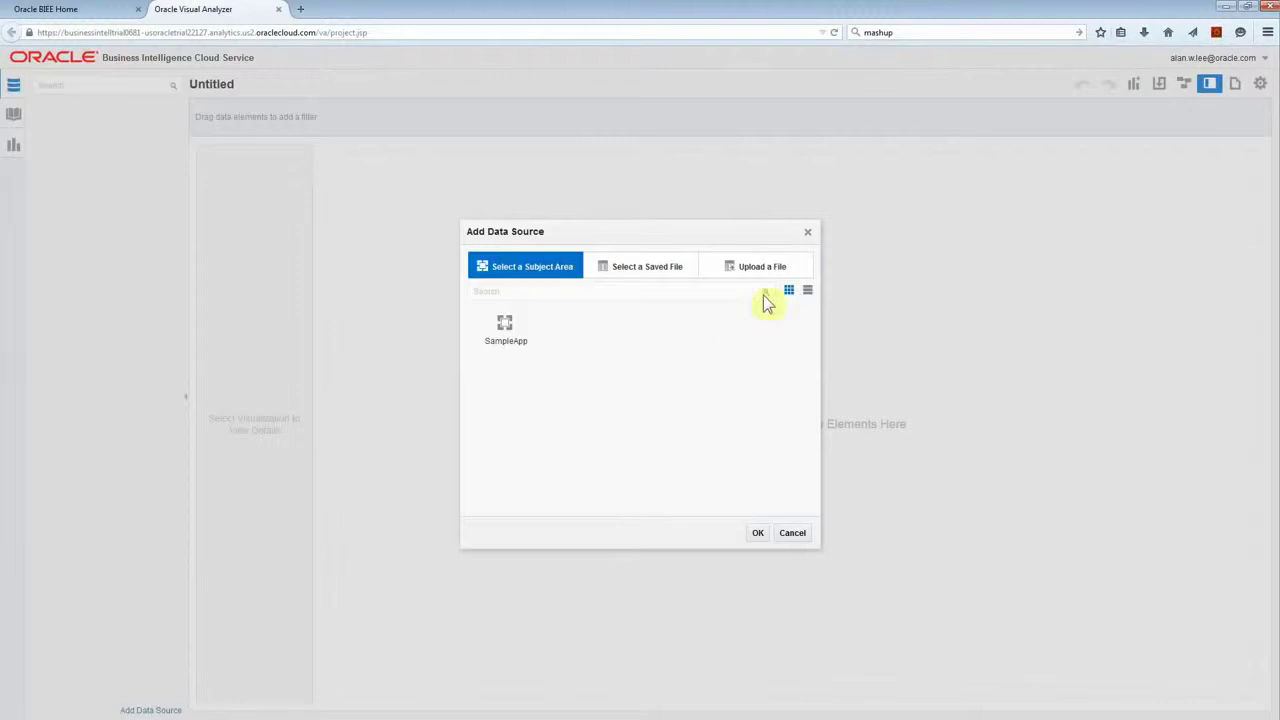
pyautogui.click(761, 272)
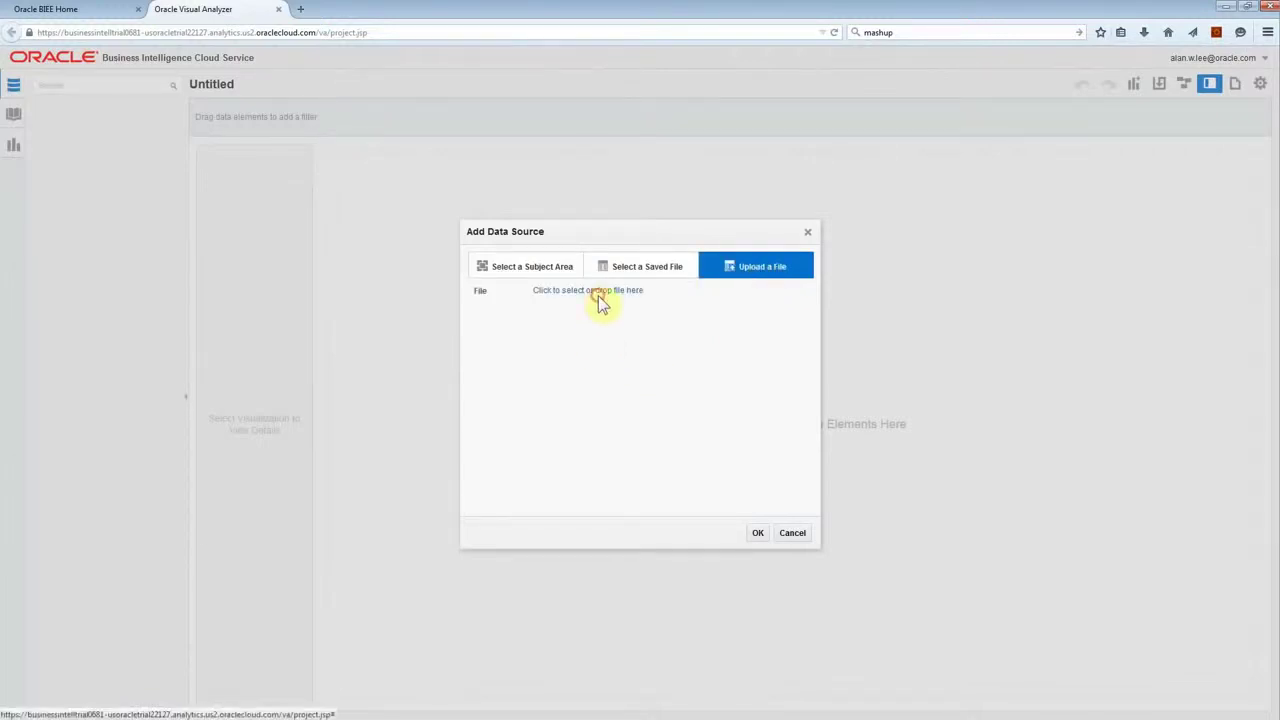
pyautogui.click(598, 296)
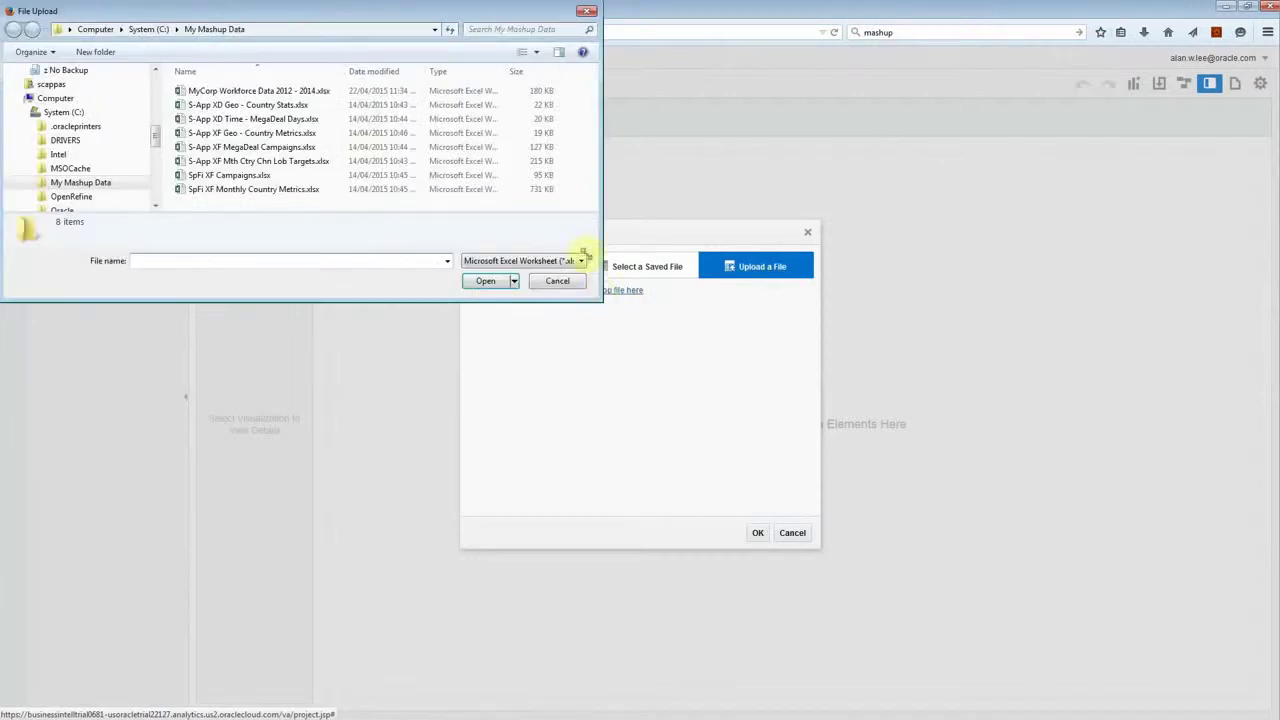
pyautogui.click(258, 92)
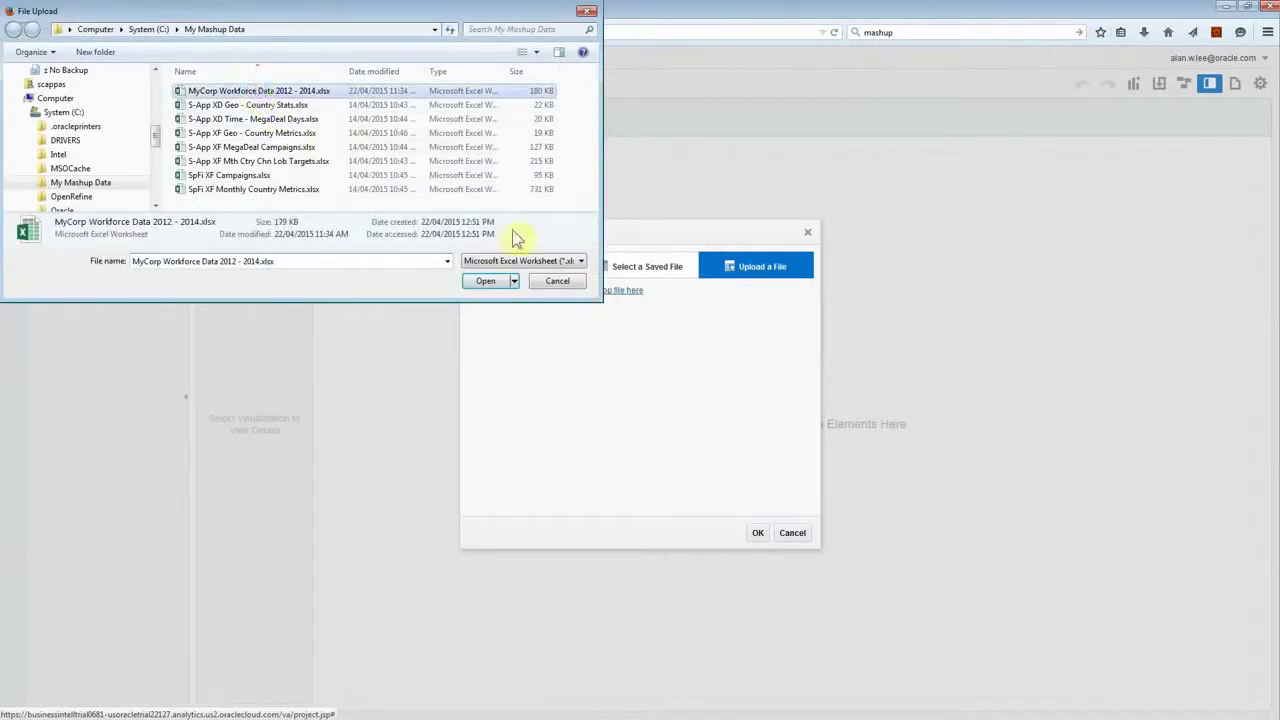
pyautogui.click(483, 286)
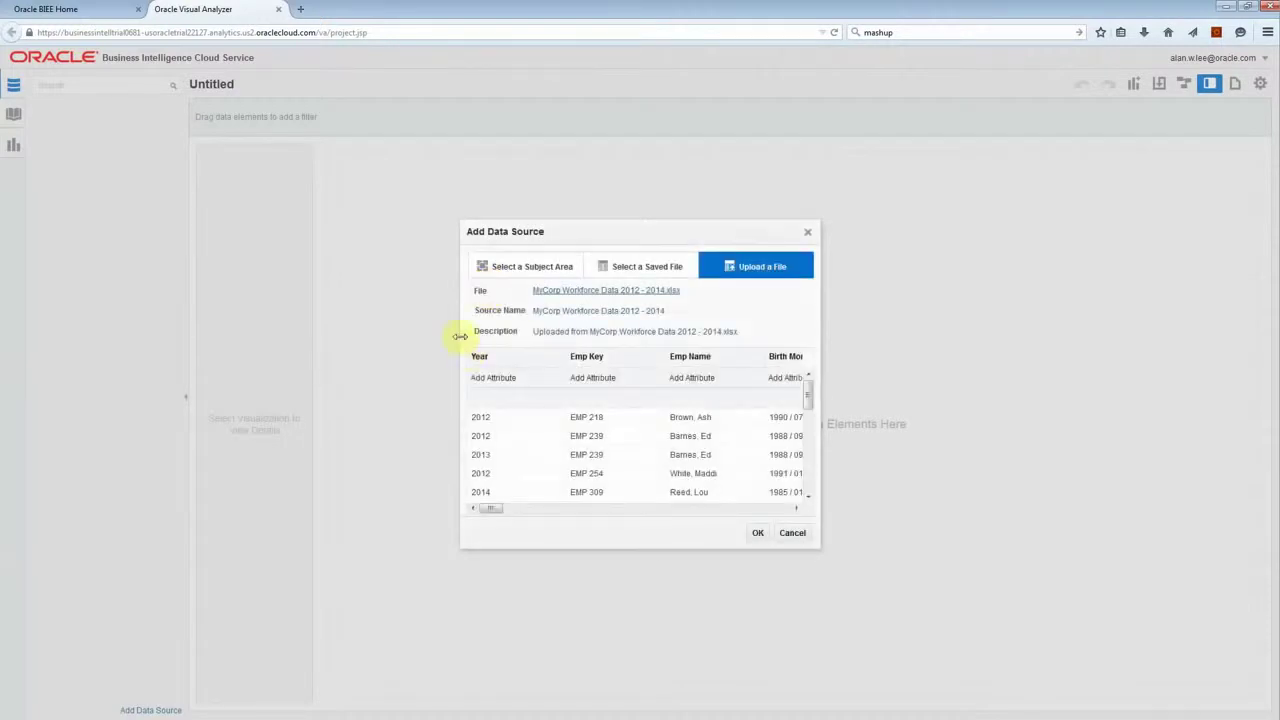
# Step: Set the Overtime measure's aggregation to Average and add the uploaded workforce file to the project
pyautogui.moveTo(159, 325); pyautogui.dragTo(141, 325)
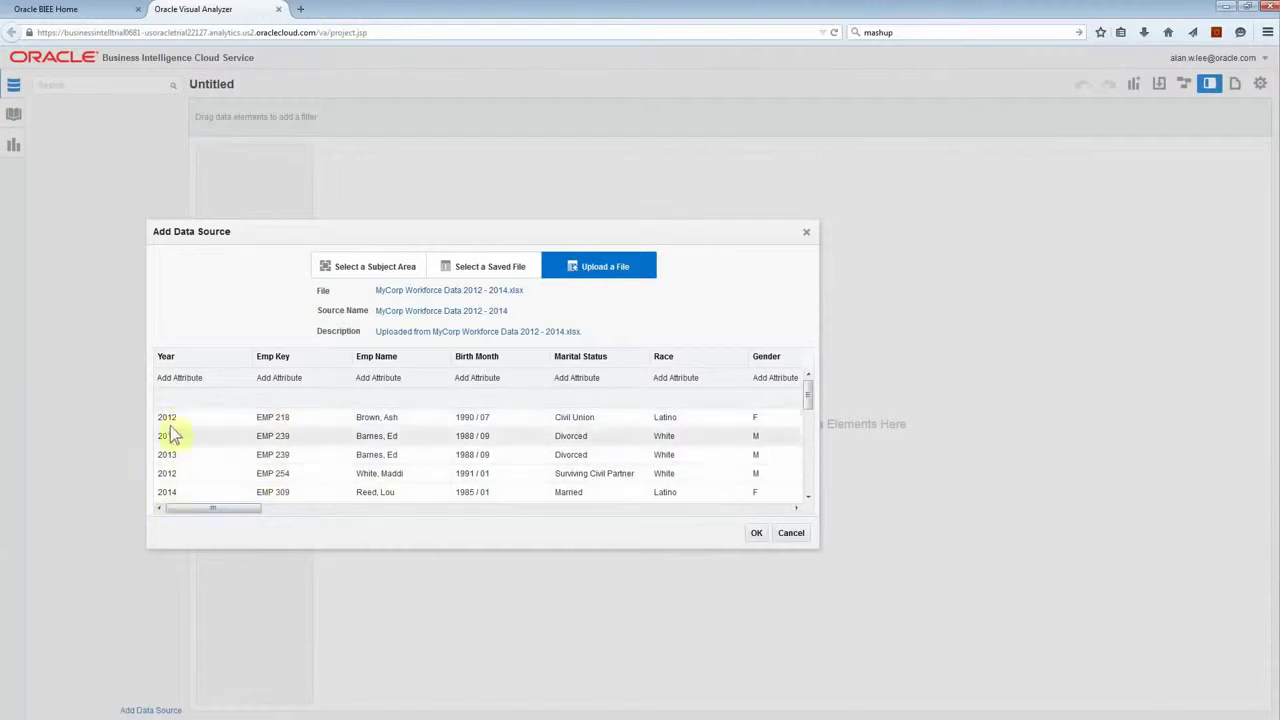
pyautogui.click(478, 510)
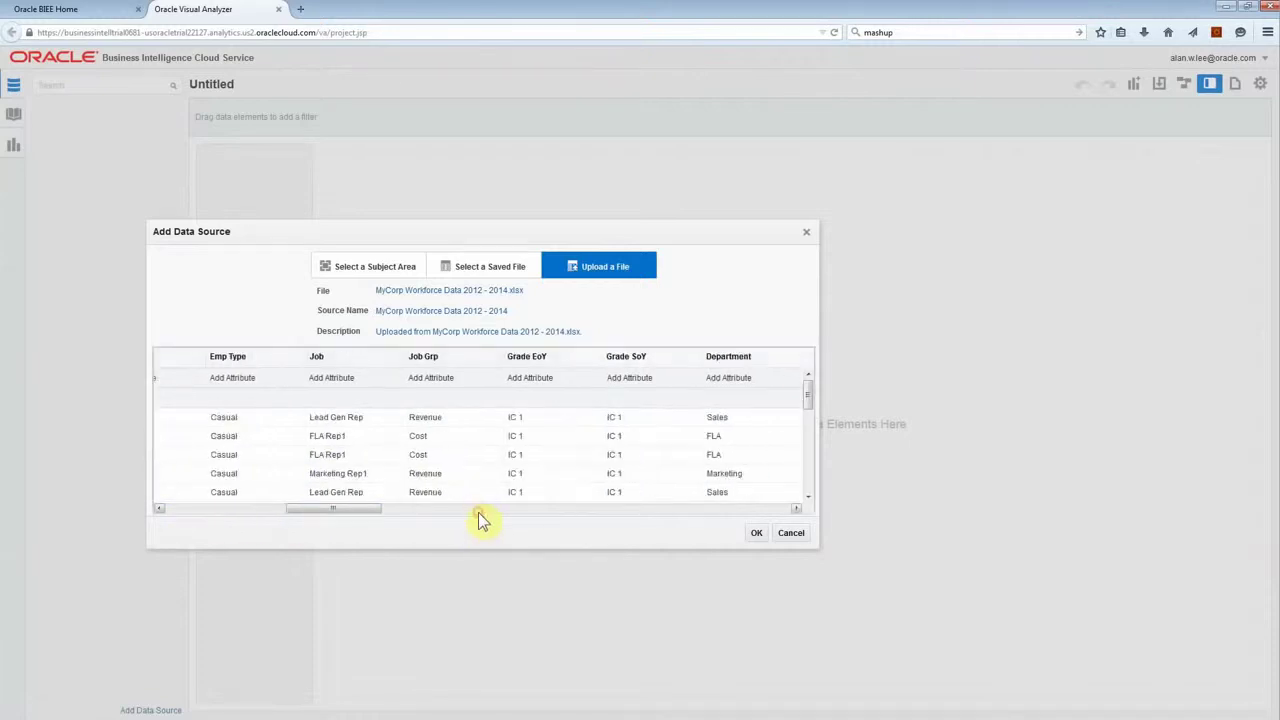
pyautogui.click(549, 511)
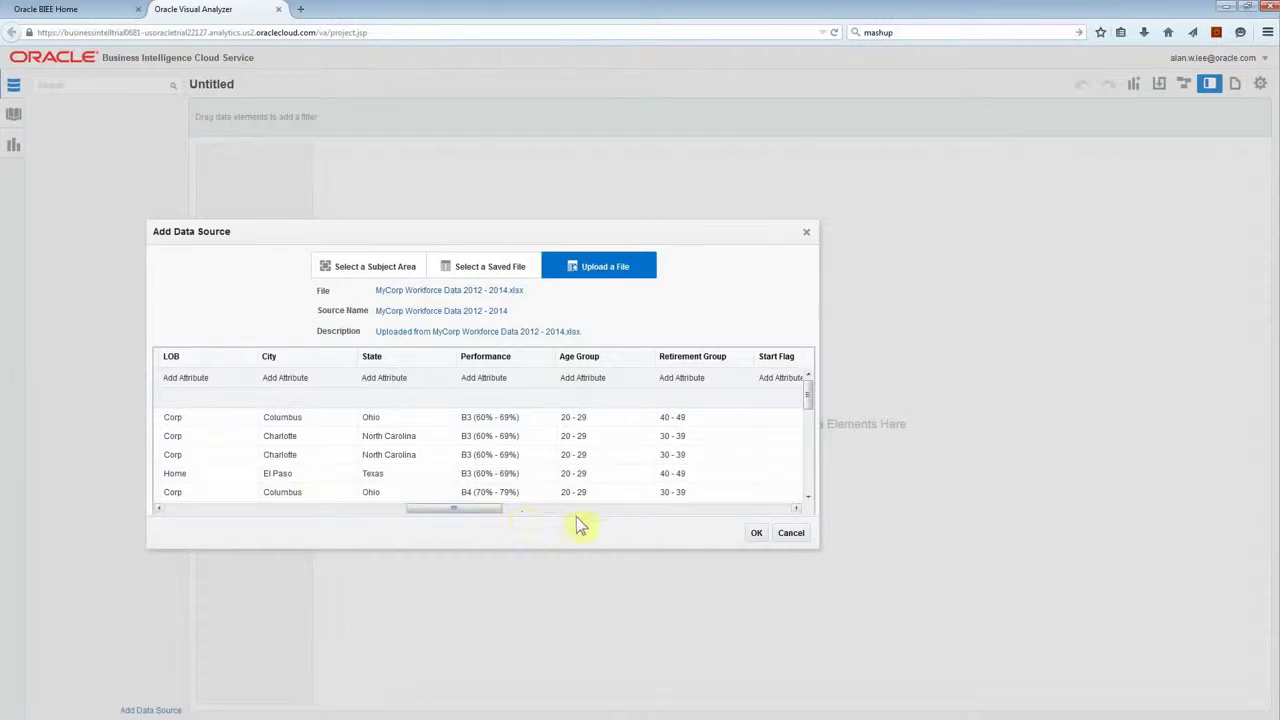
pyautogui.click(722, 510)
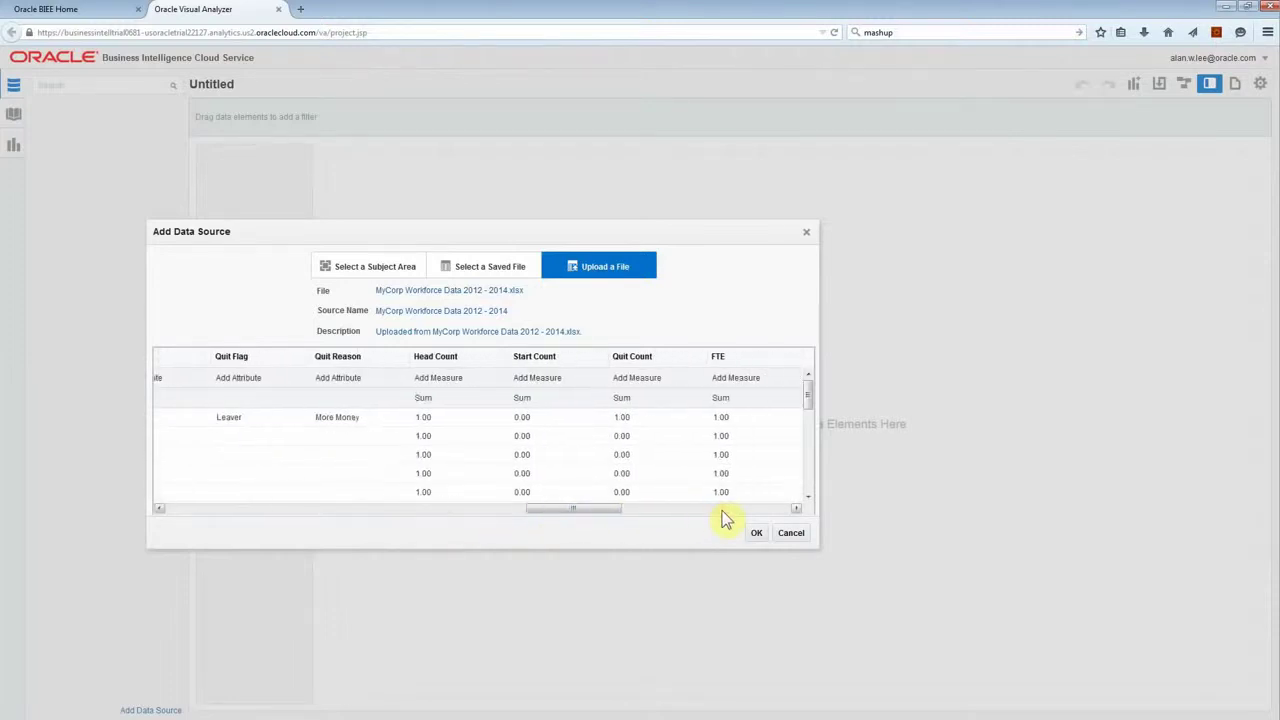
pyautogui.click(726, 512)
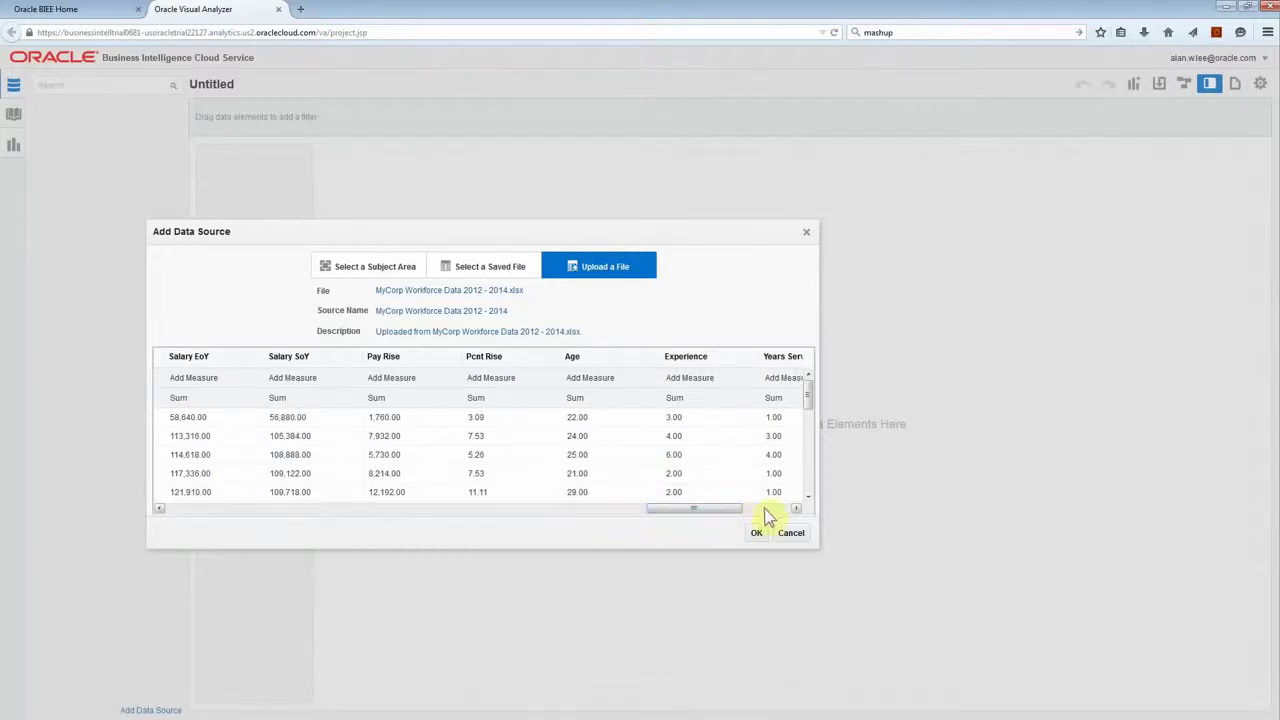
pyautogui.click(765, 511)
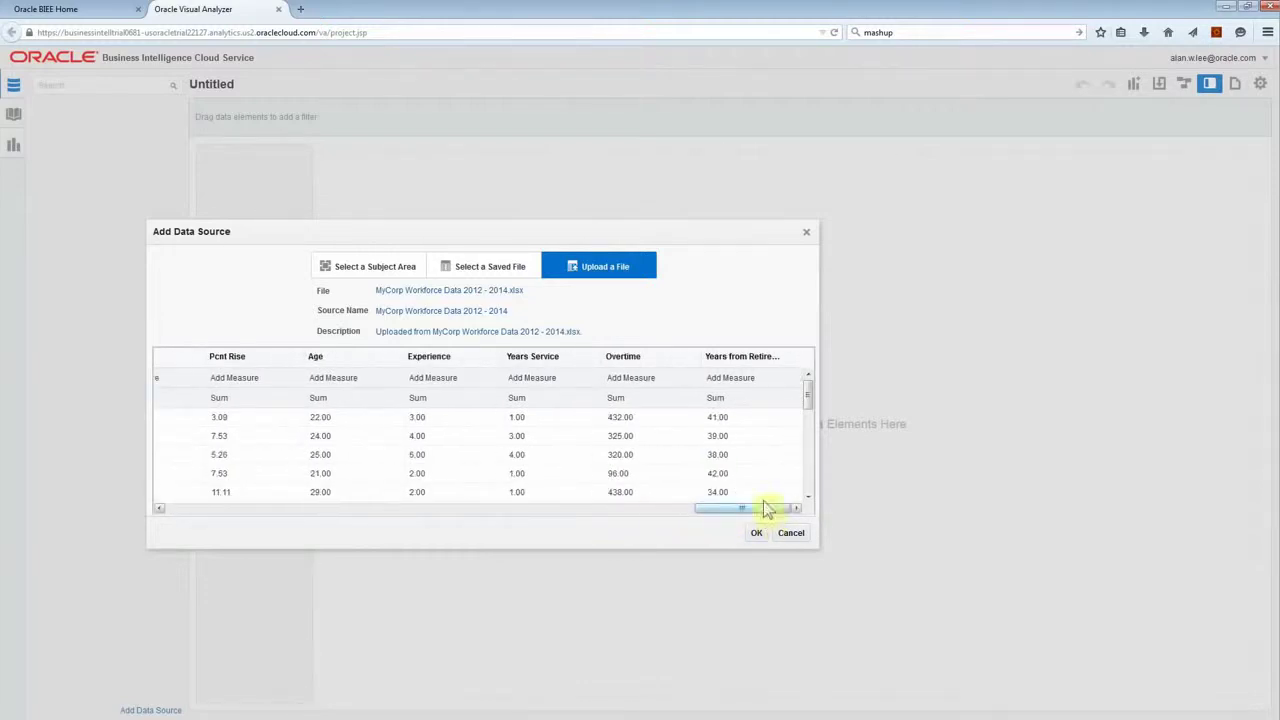
pyautogui.moveTo(650, 402)
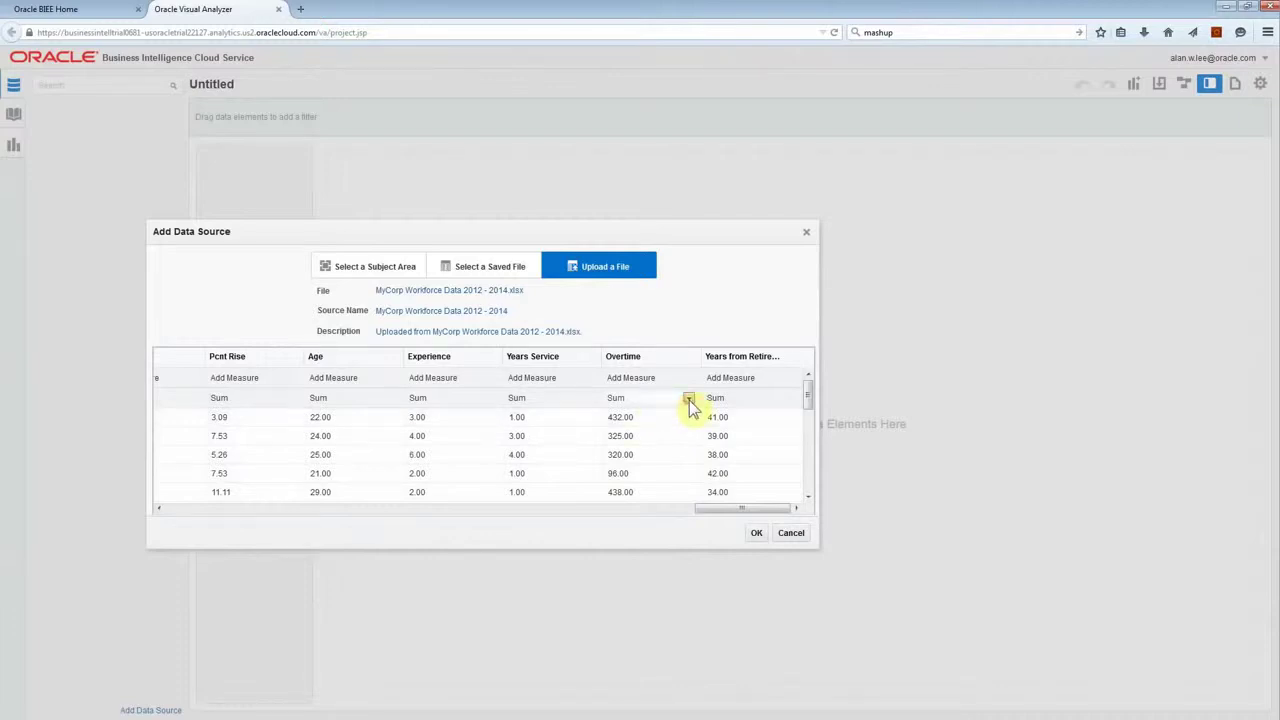
pyautogui.click(689, 400)
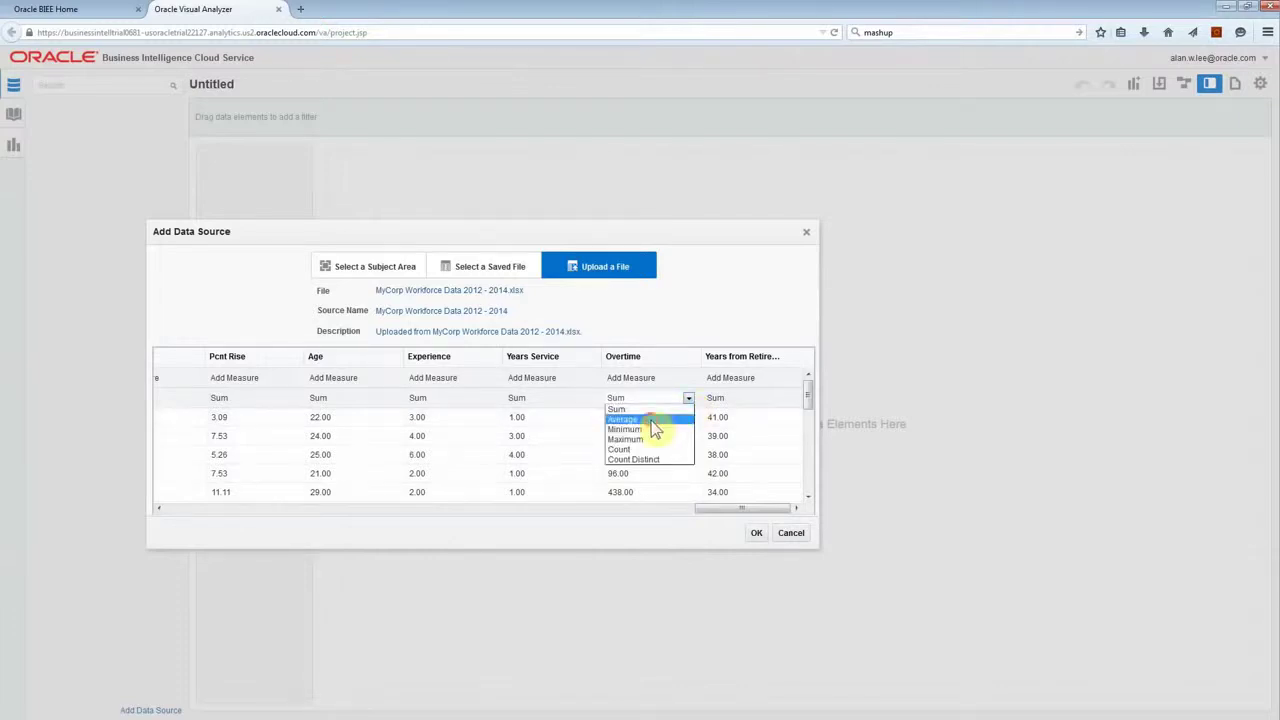
pyautogui.click(648, 419)
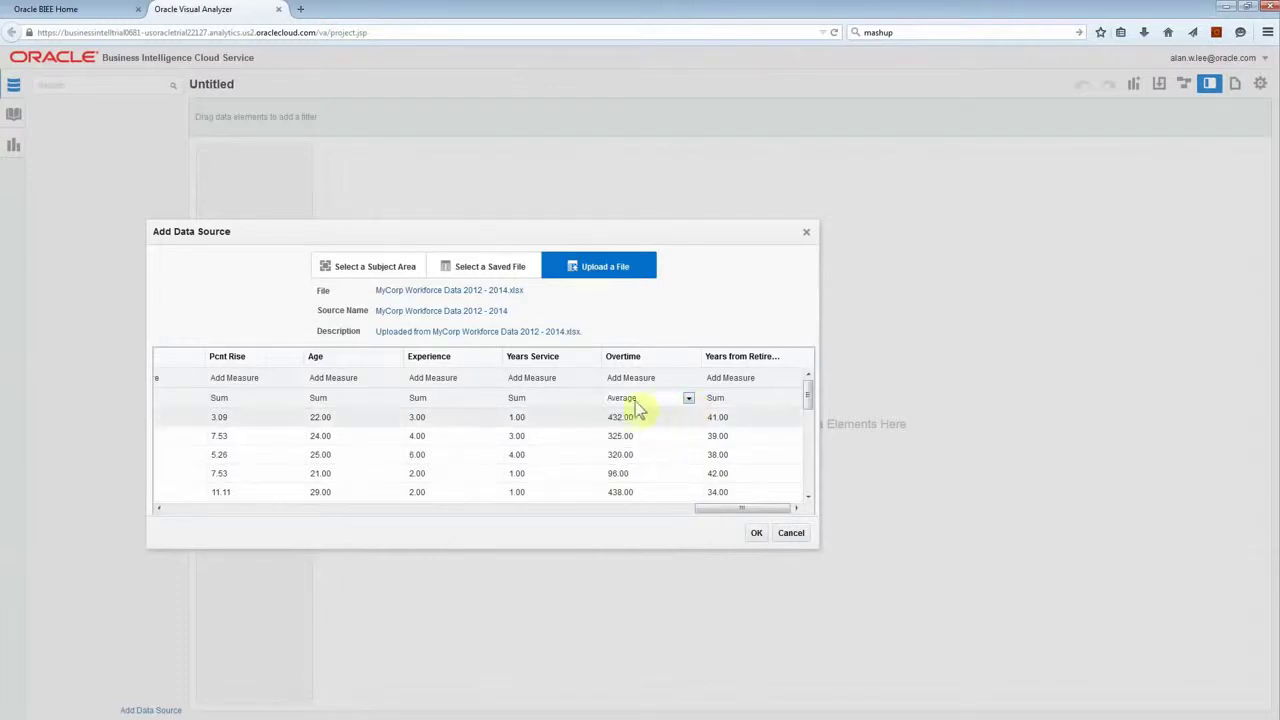
pyautogui.click(758, 536)
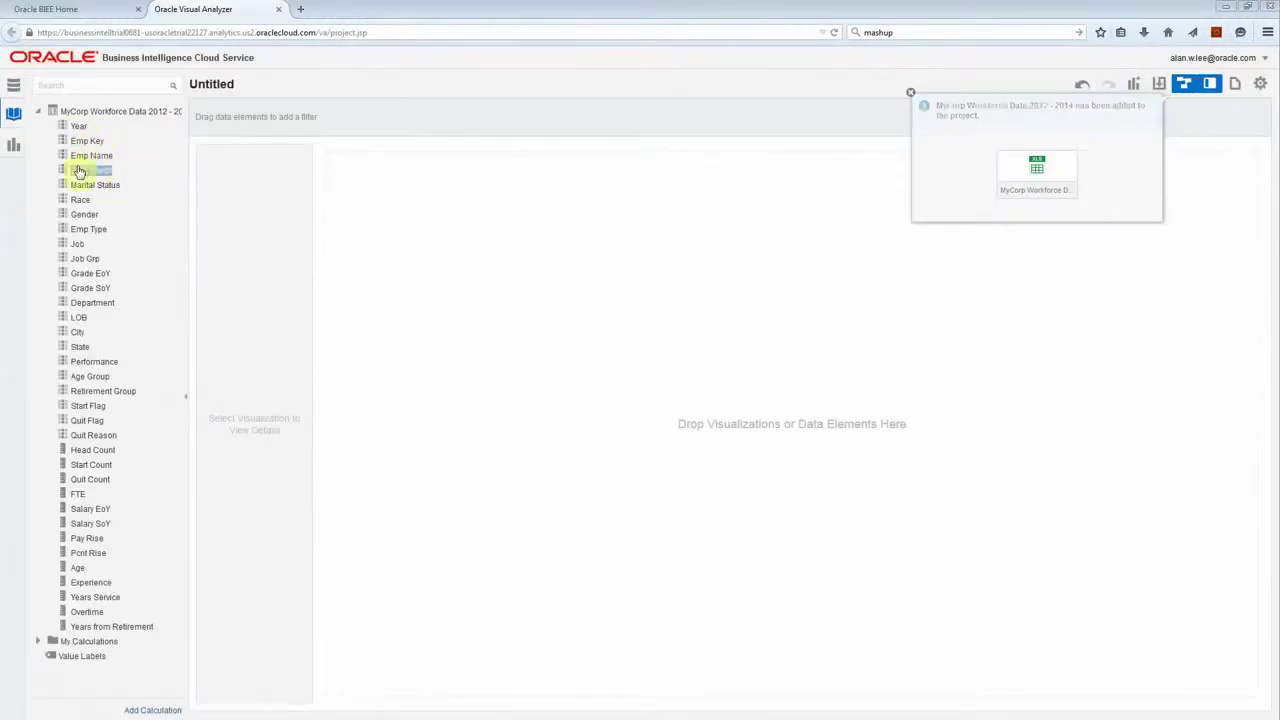
pyautogui.click(78, 288)
pyautogui.click(88, 435)
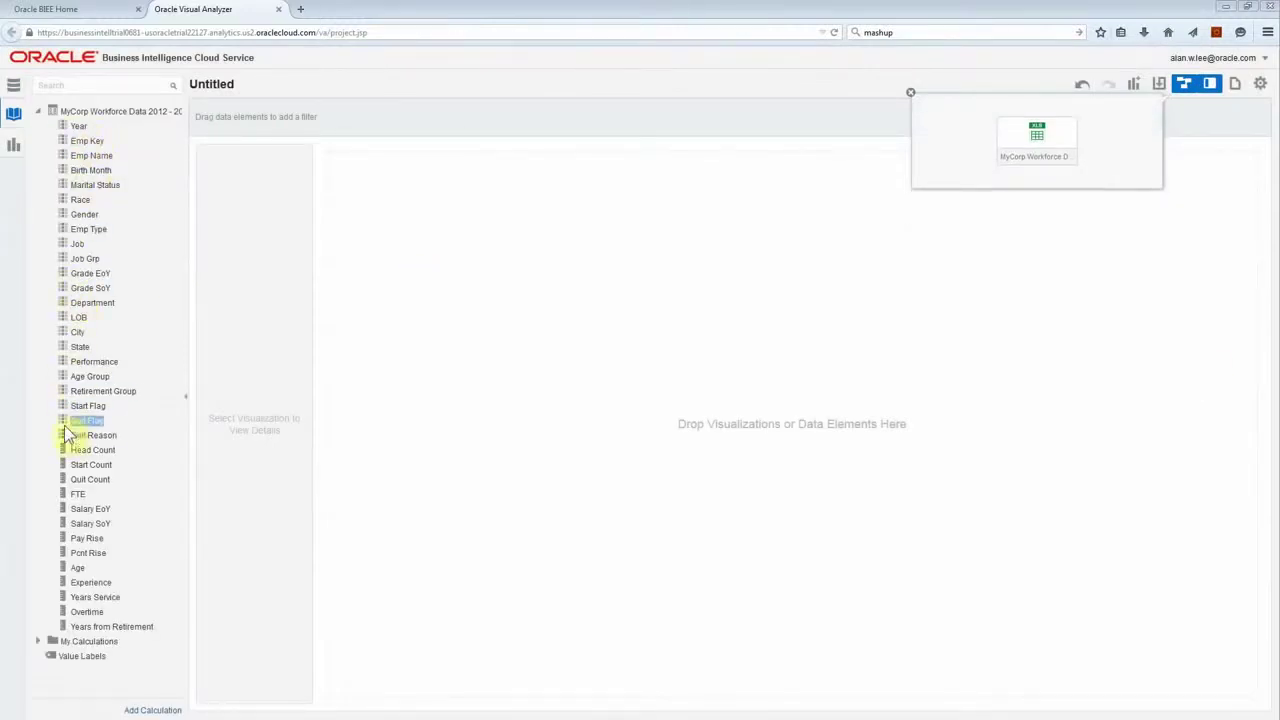
pyautogui.click(80, 627)
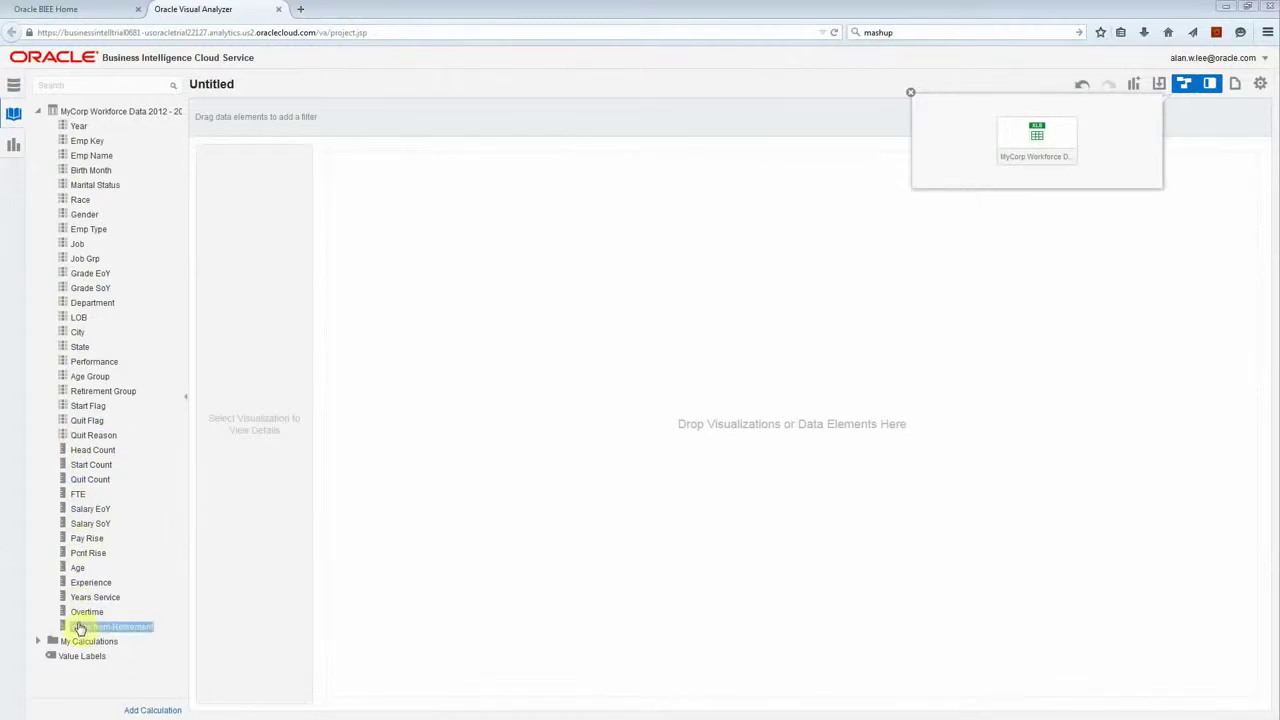
# Step: Add a bar chart to the canvas with Quit Count as the Y-axis values and Quit Reason as the color
pyautogui.click(16, 145)
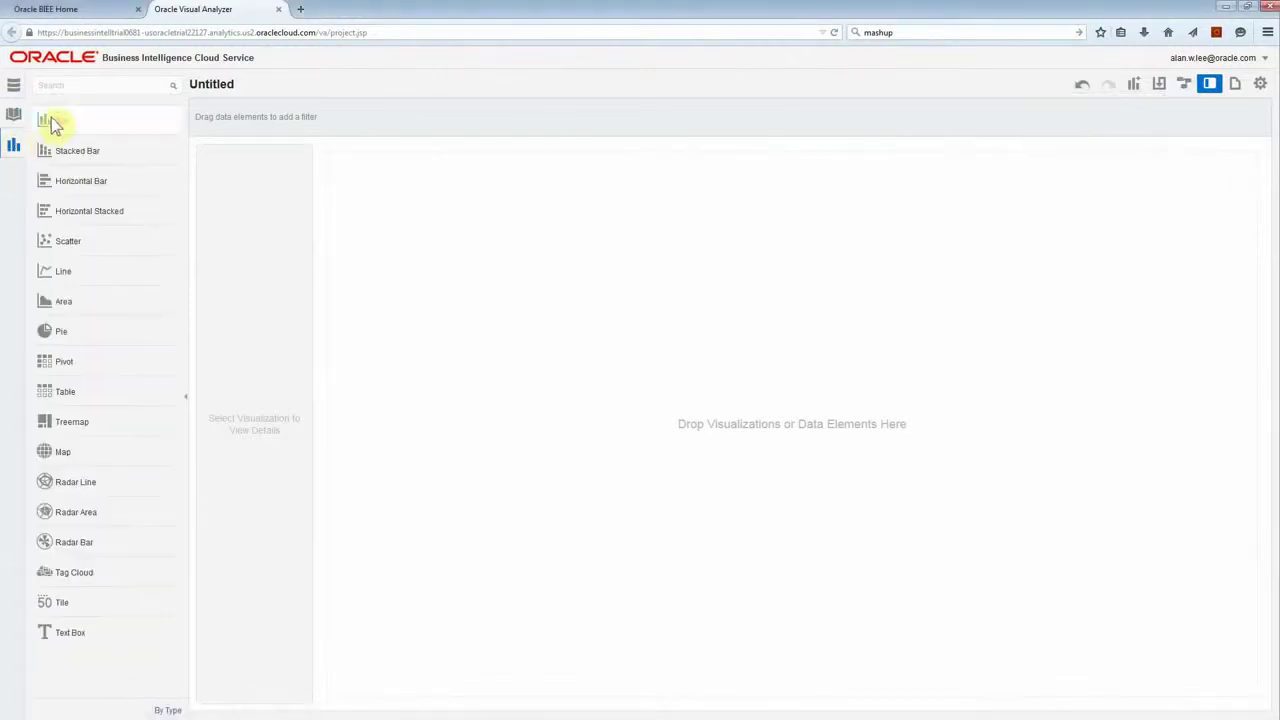
pyautogui.doubleClick(48, 121)
pyautogui.click(17, 120)
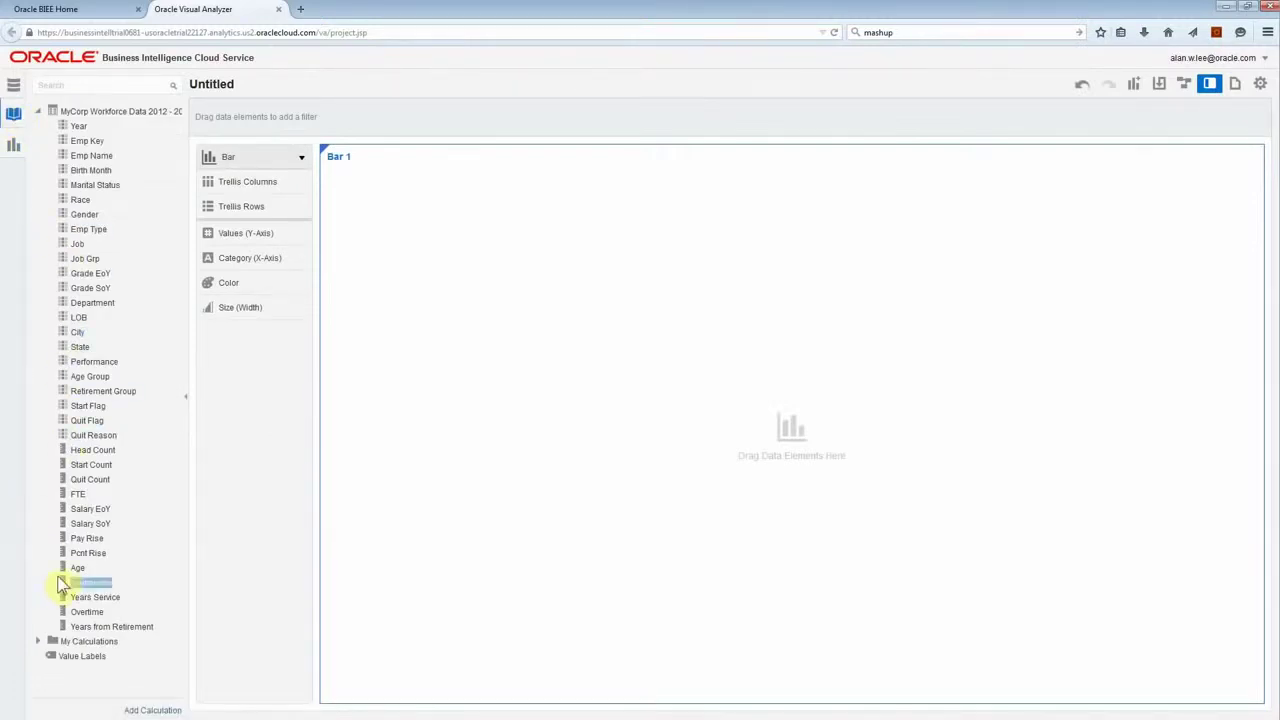
pyautogui.moveTo(84, 480); pyautogui.dragTo(245, 240)
pyautogui.moveTo(84, 436); pyautogui.dragTo(228, 306)
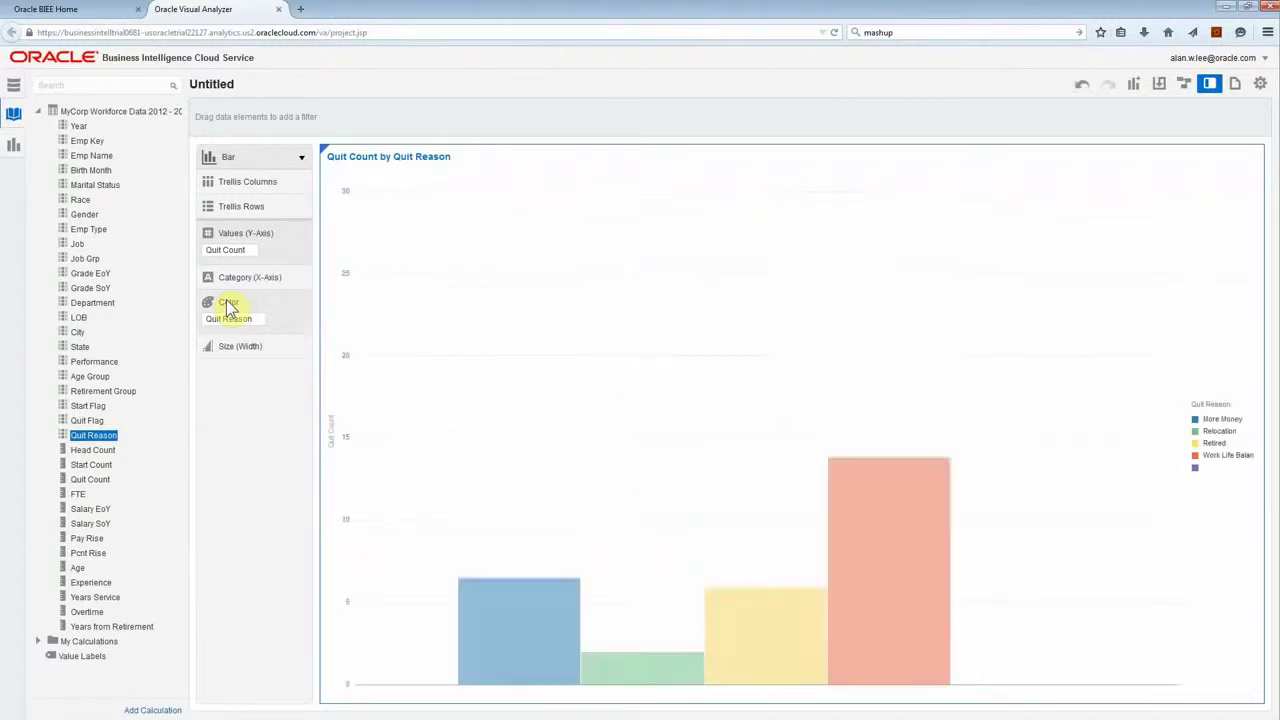
# Step: Examine the quit count of each quit reason by inspecting the bars of the chart one by one
pyautogui.click(529, 559)
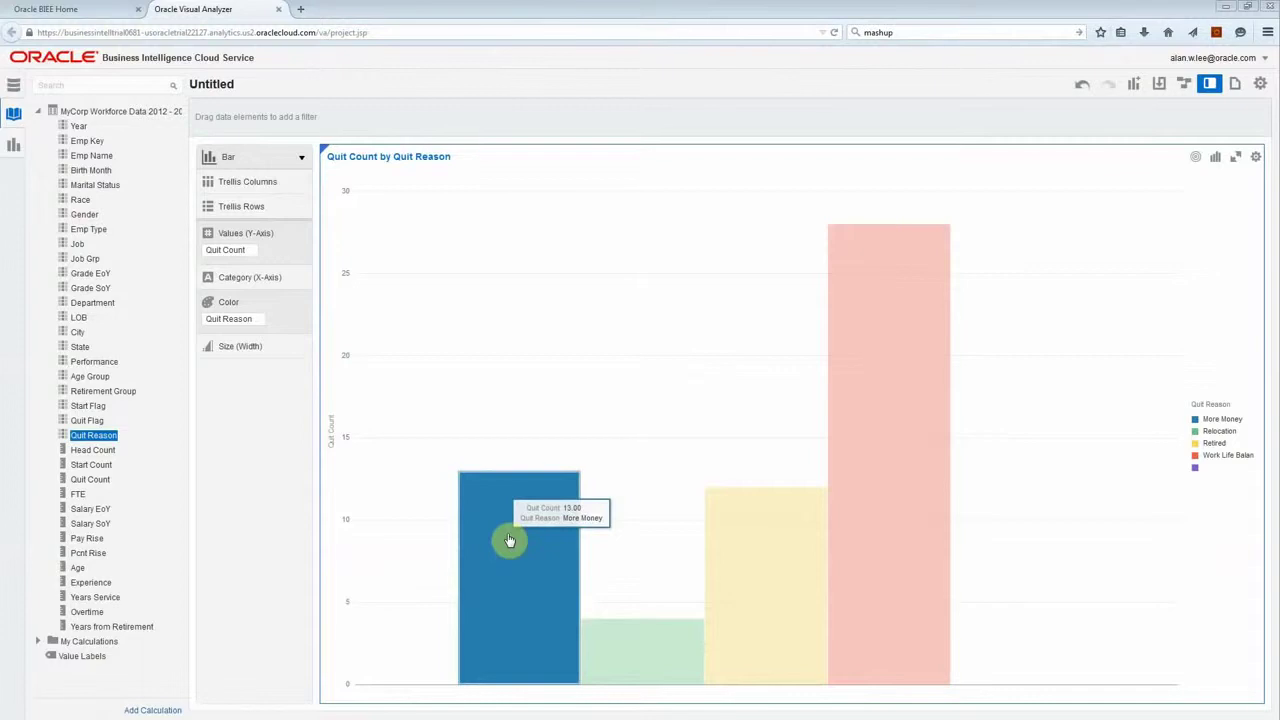
pyautogui.click(892, 424)
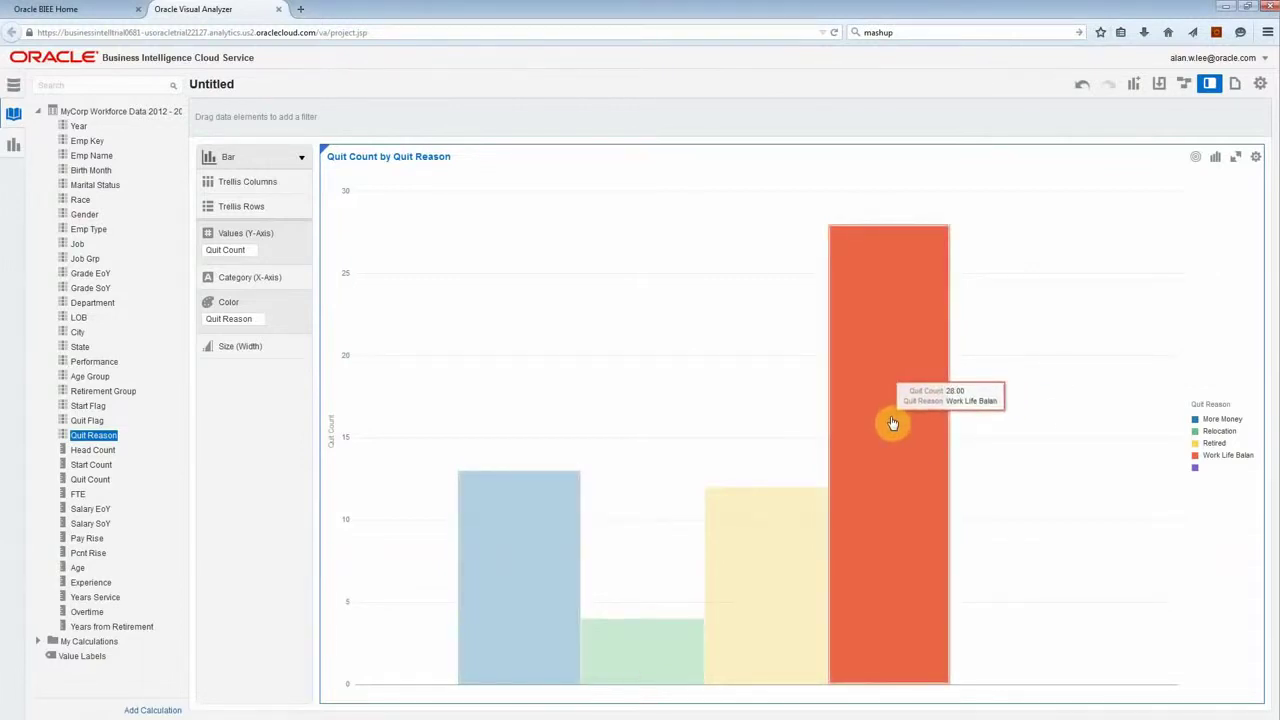
pyautogui.click(767, 538)
pyautogui.click(666, 641)
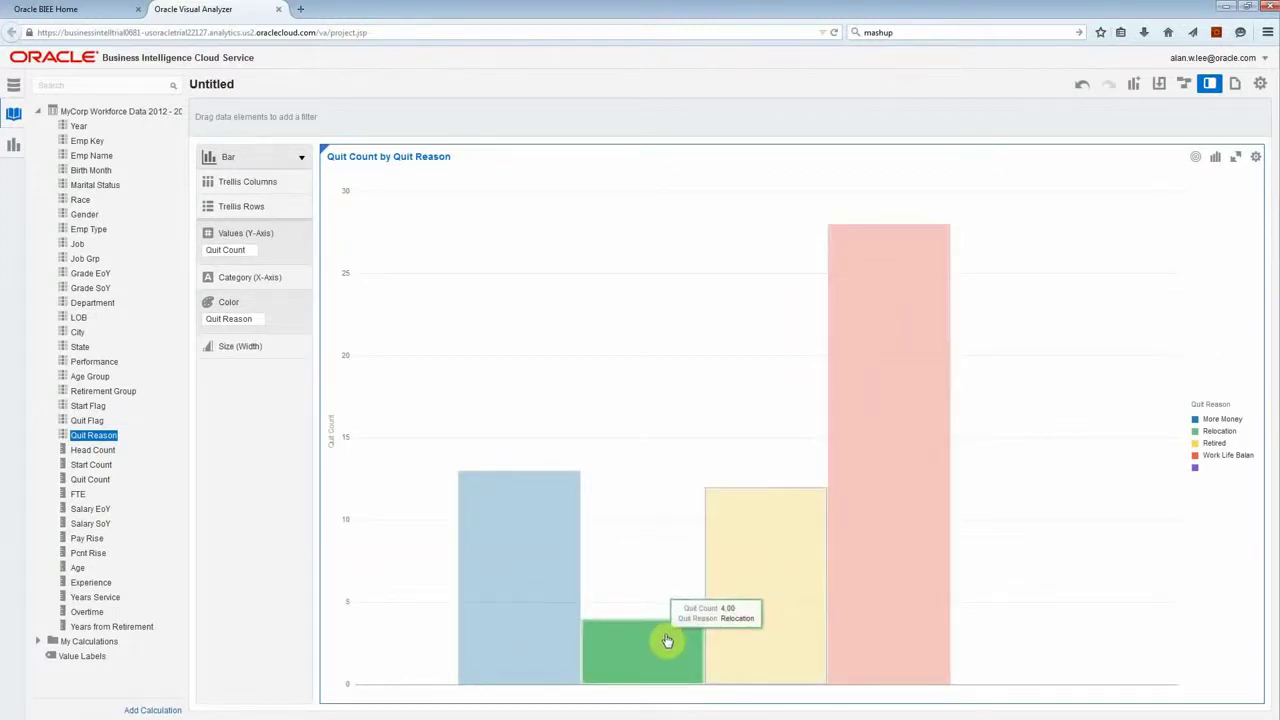
pyautogui.click(562, 540)
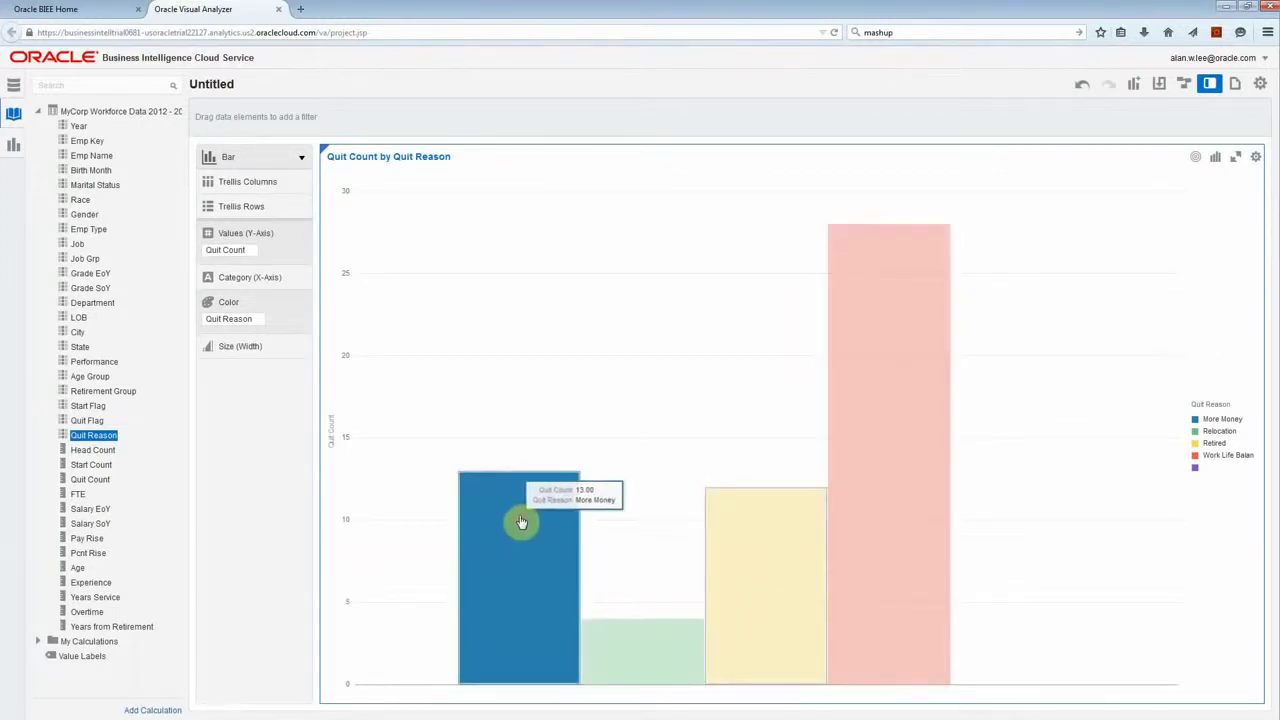
pyautogui.click(909, 478)
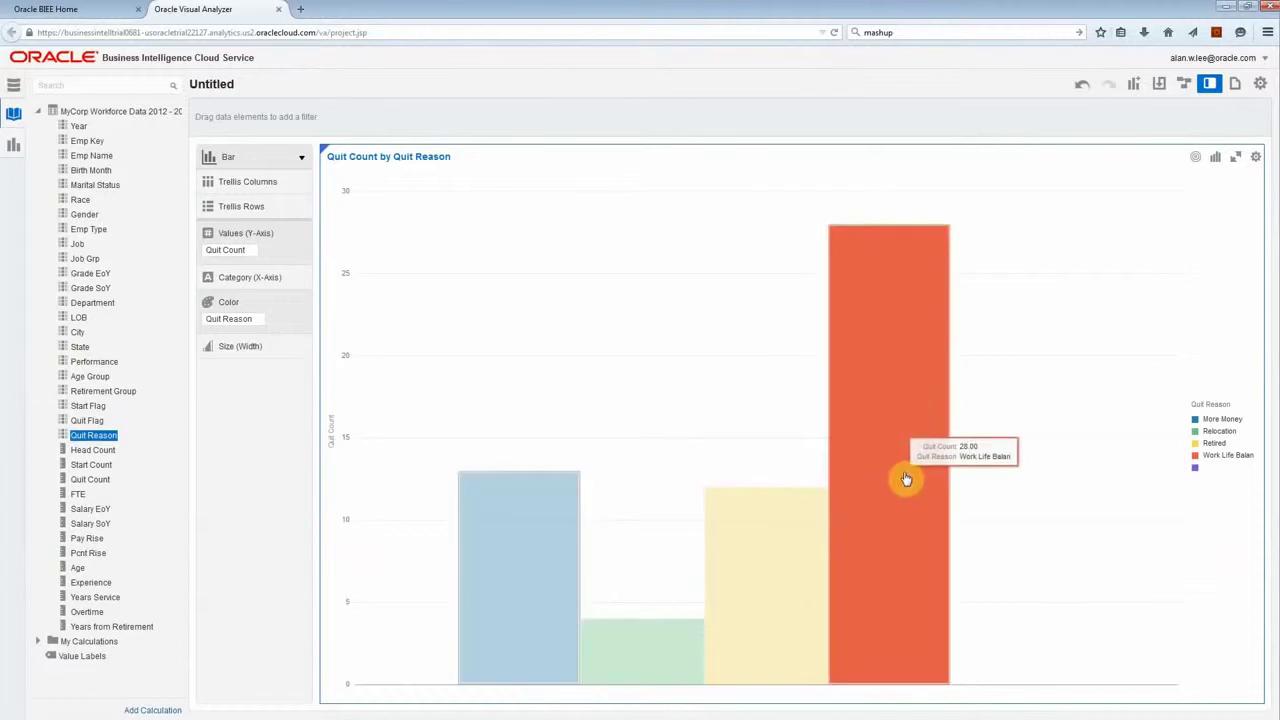
pyautogui.click(762, 566)
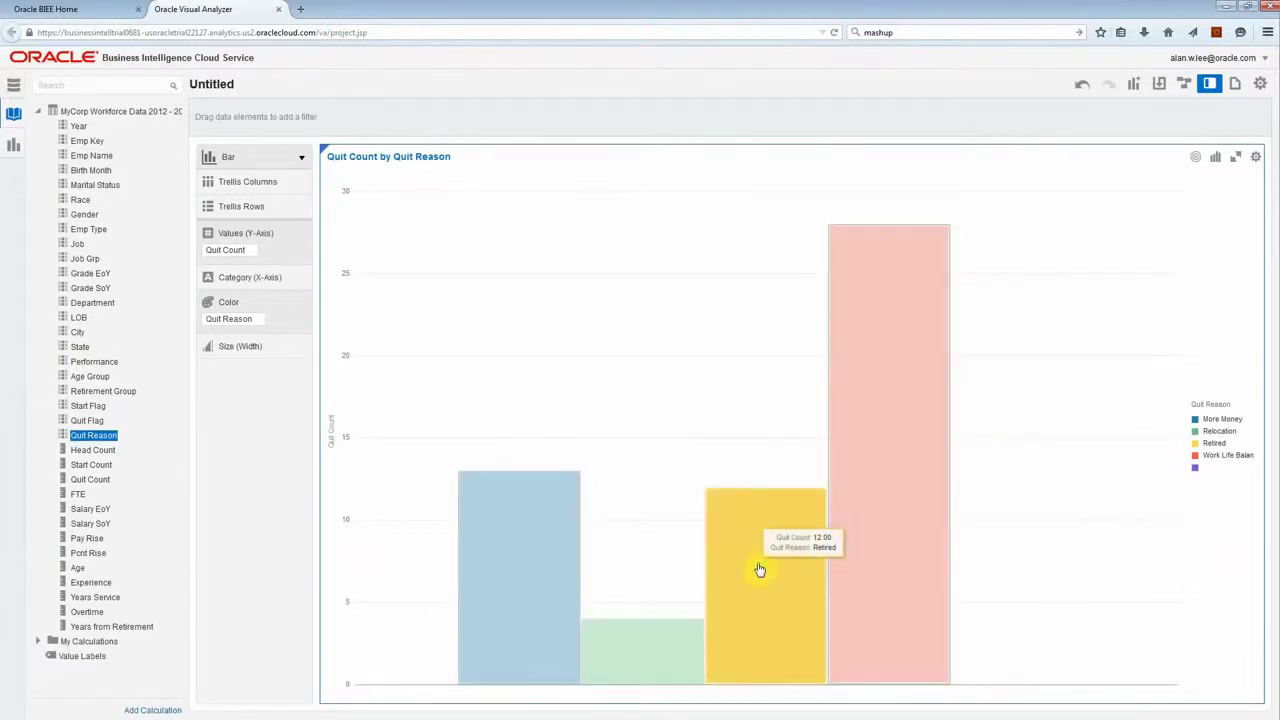
pyautogui.click(636, 662)
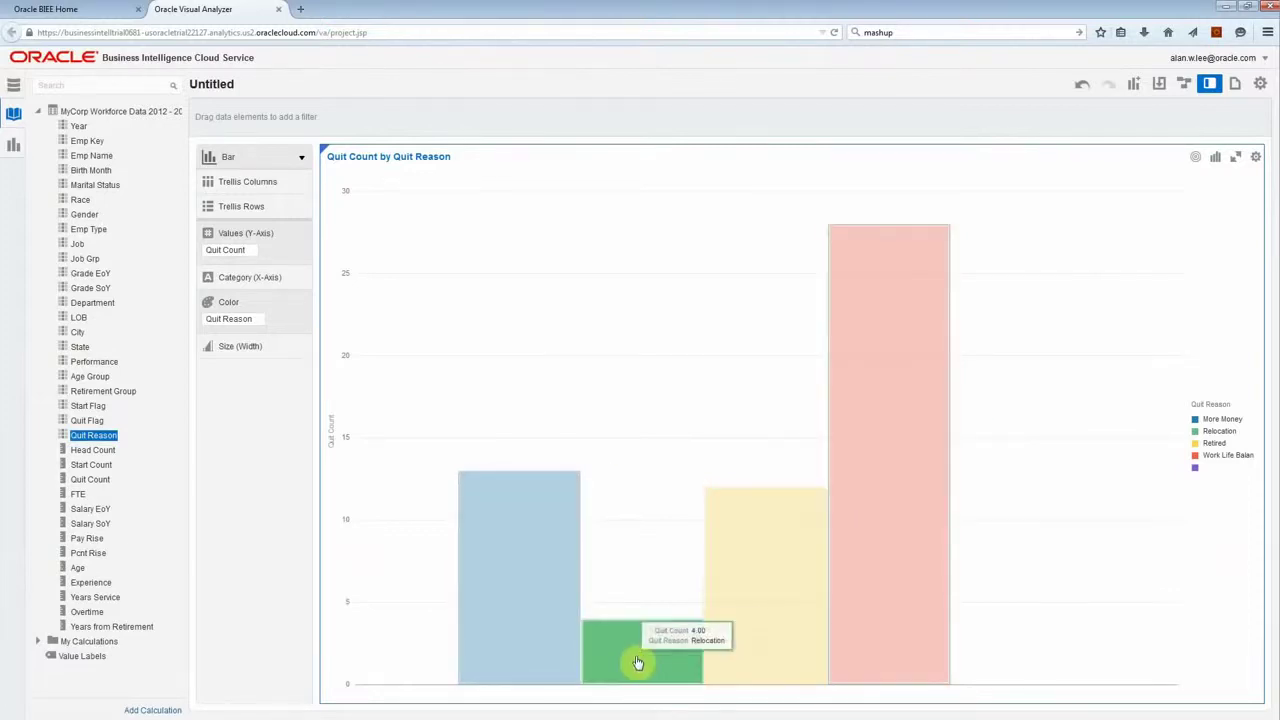
pyautogui.click(640, 663)
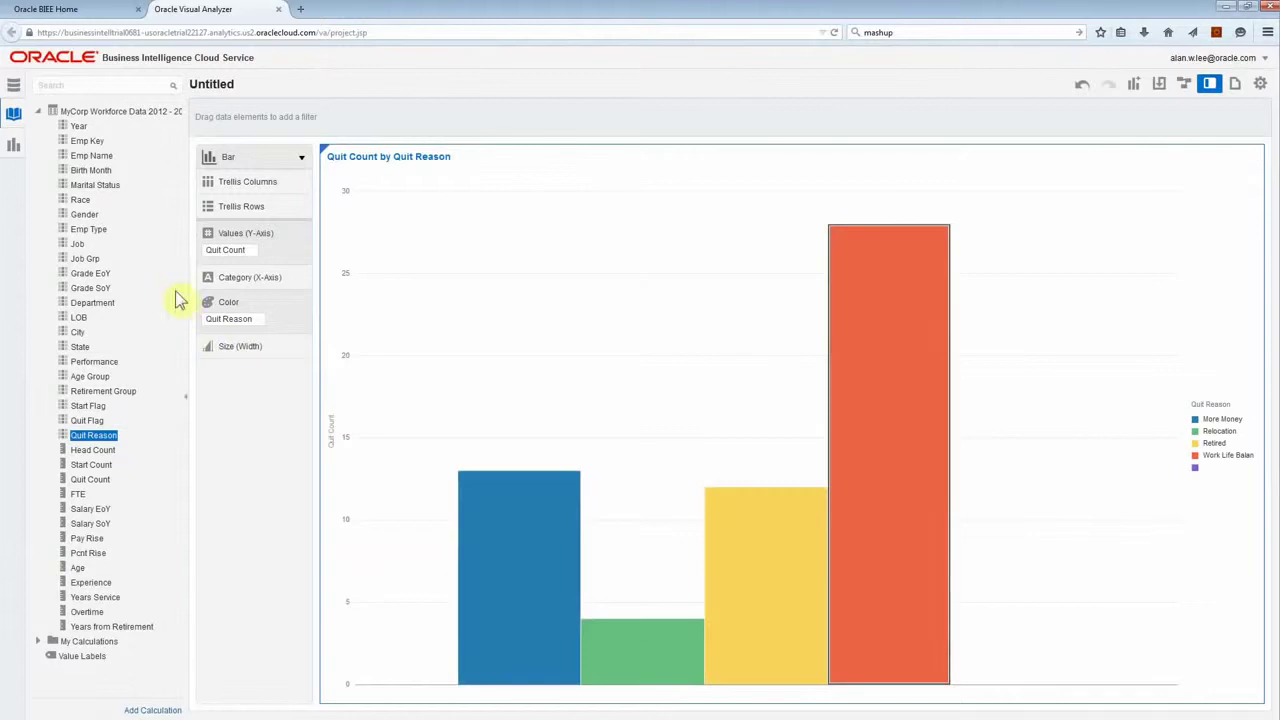
# Step: Add a visualization of Emp Key, Salary EoY and Overtime to the left of the Quit Count bar chart
pyautogui.click(85, 146)
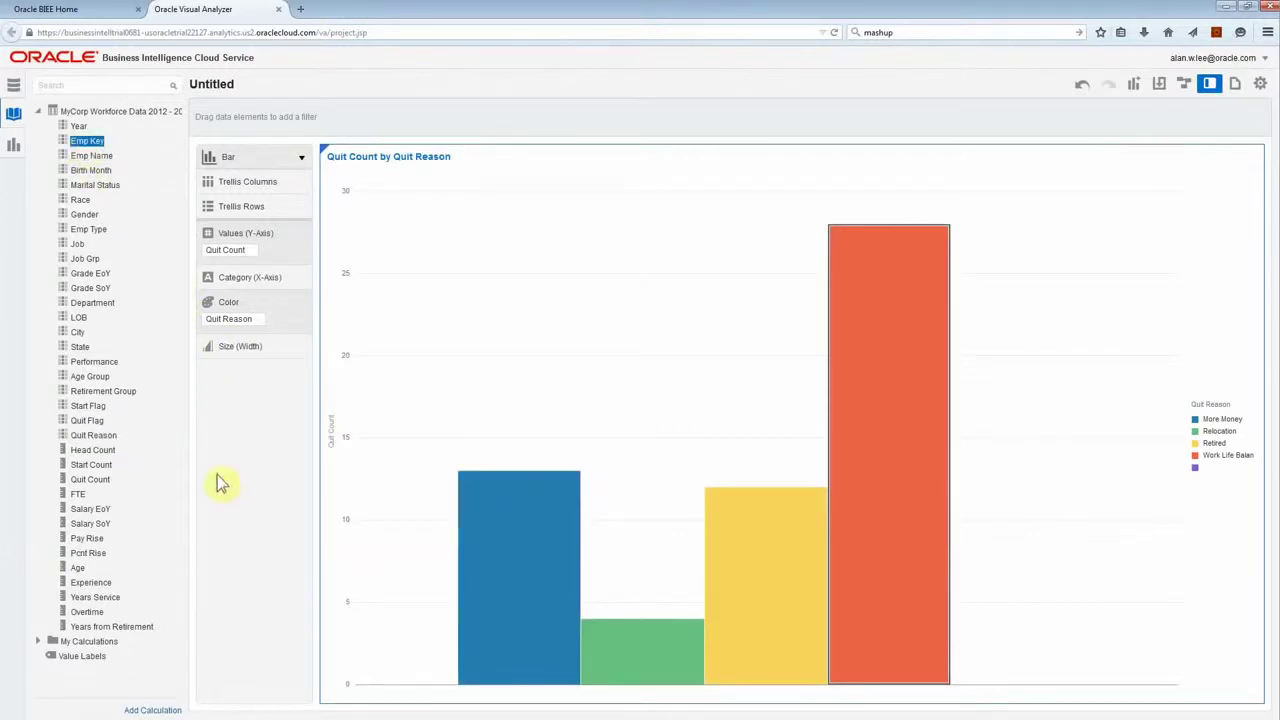
pyautogui.keyDown('ctrl'); pyautogui.click(92, 510); pyautogui.keyUp('ctrl')
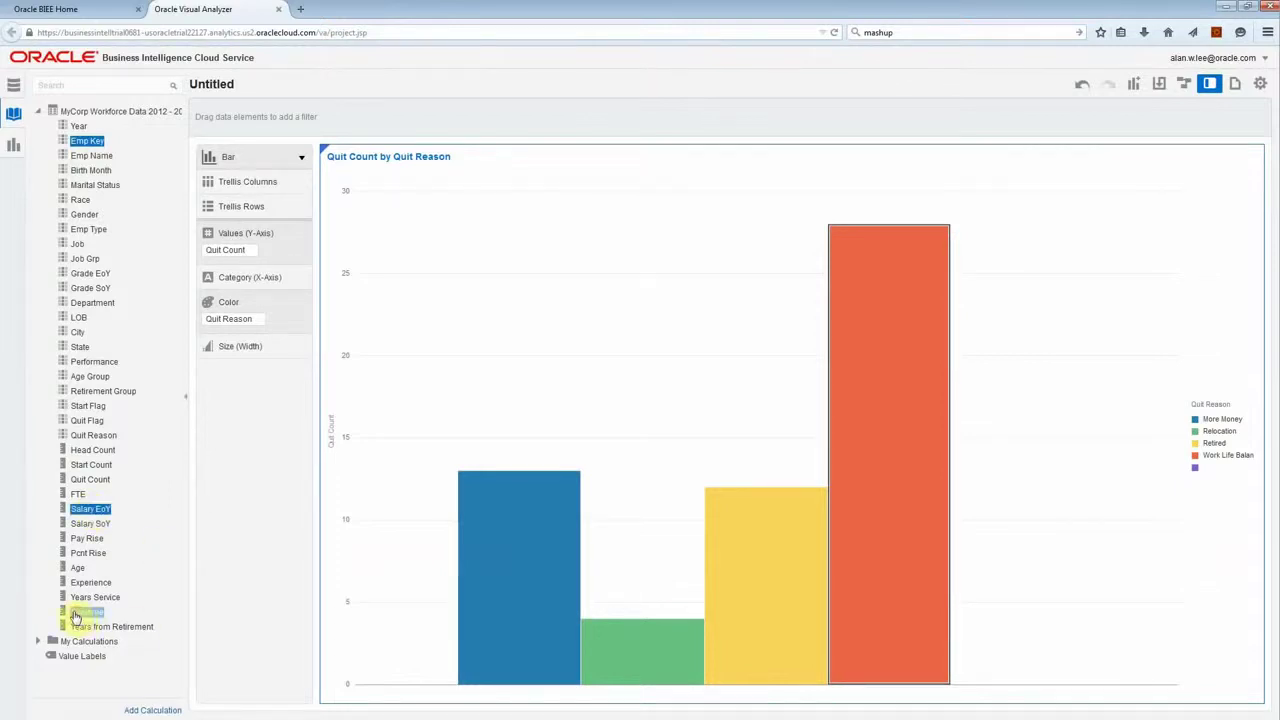
pyautogui.keyDown('ctrl'); pyautogui.click(76, 614); pyautogui.keyUp('ctrl')
pyautogui.moveTo(76, 614); pyautogui.dragTo(316, 548)
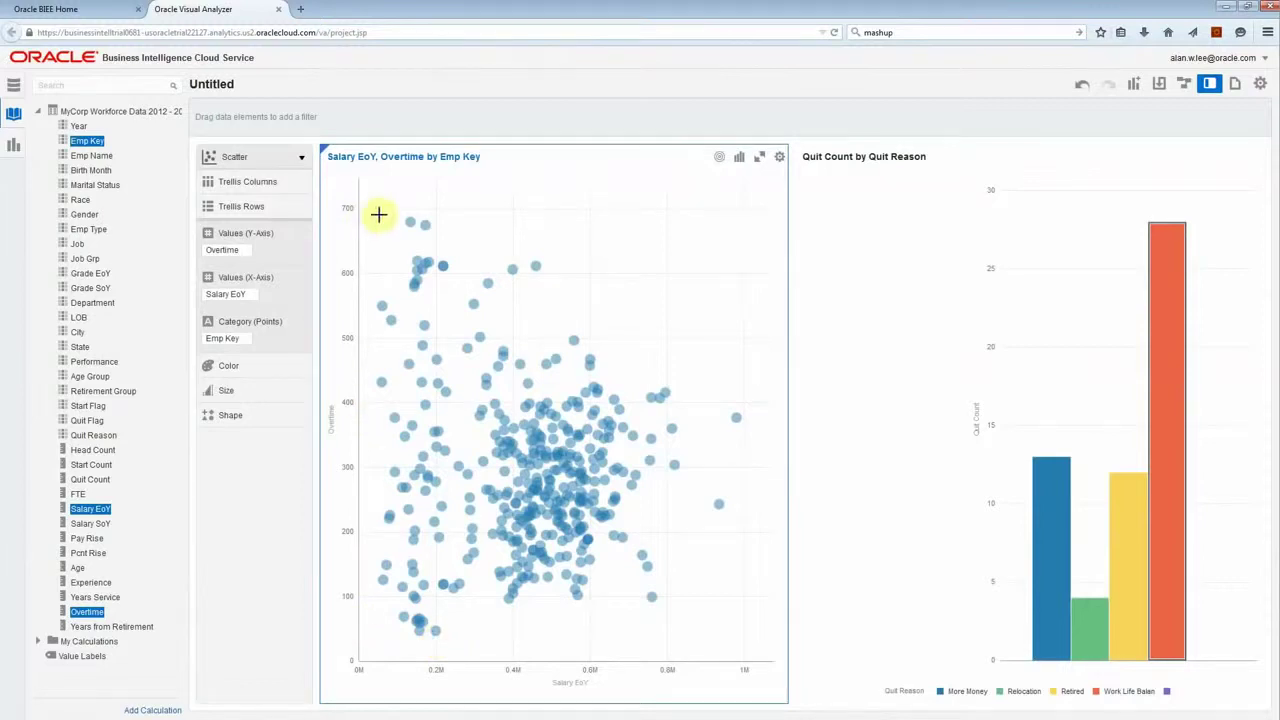
# Step: Examine the low-salary, high-overtime and highest-salary scatter points, and the employees behind the Work Life Balan and More Money bars
pyautogui.moveTo(366, 208); pyautogui.dragTo(585, 315)
pyautogui.moveTo(666, 331); pyautogui.dragTo(767, 598)
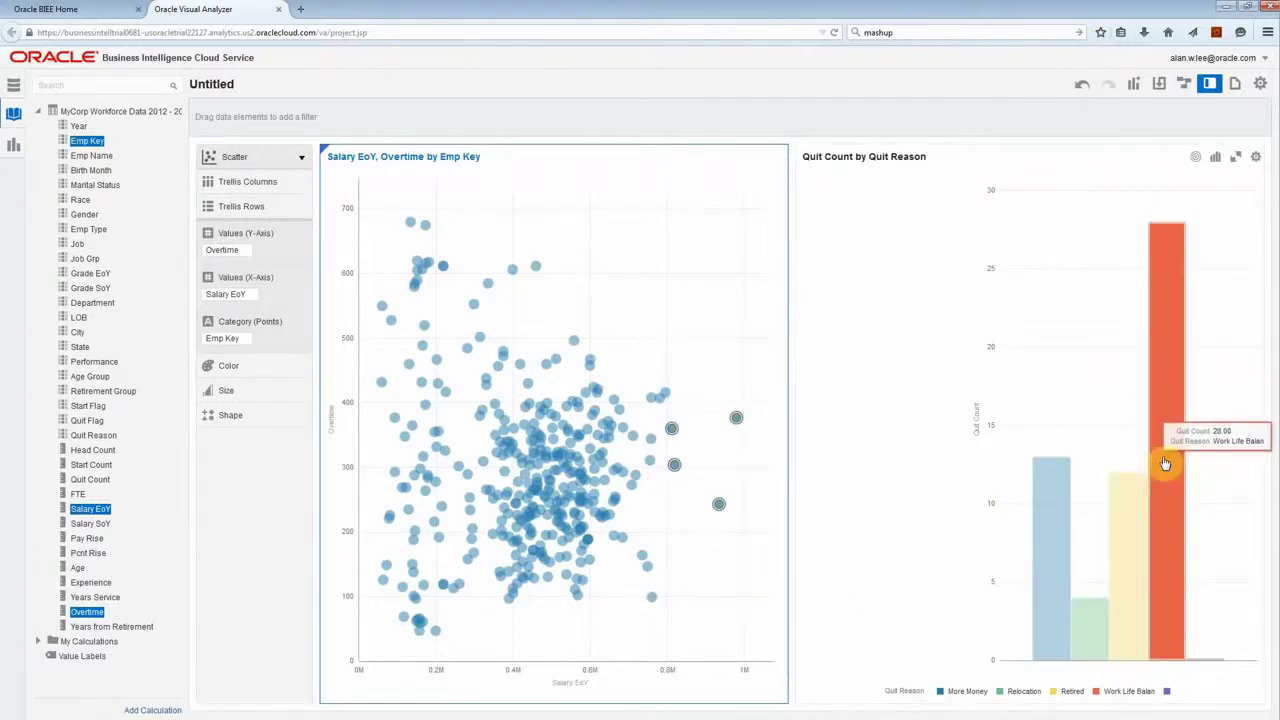
pyautogui.click(1165, 463)
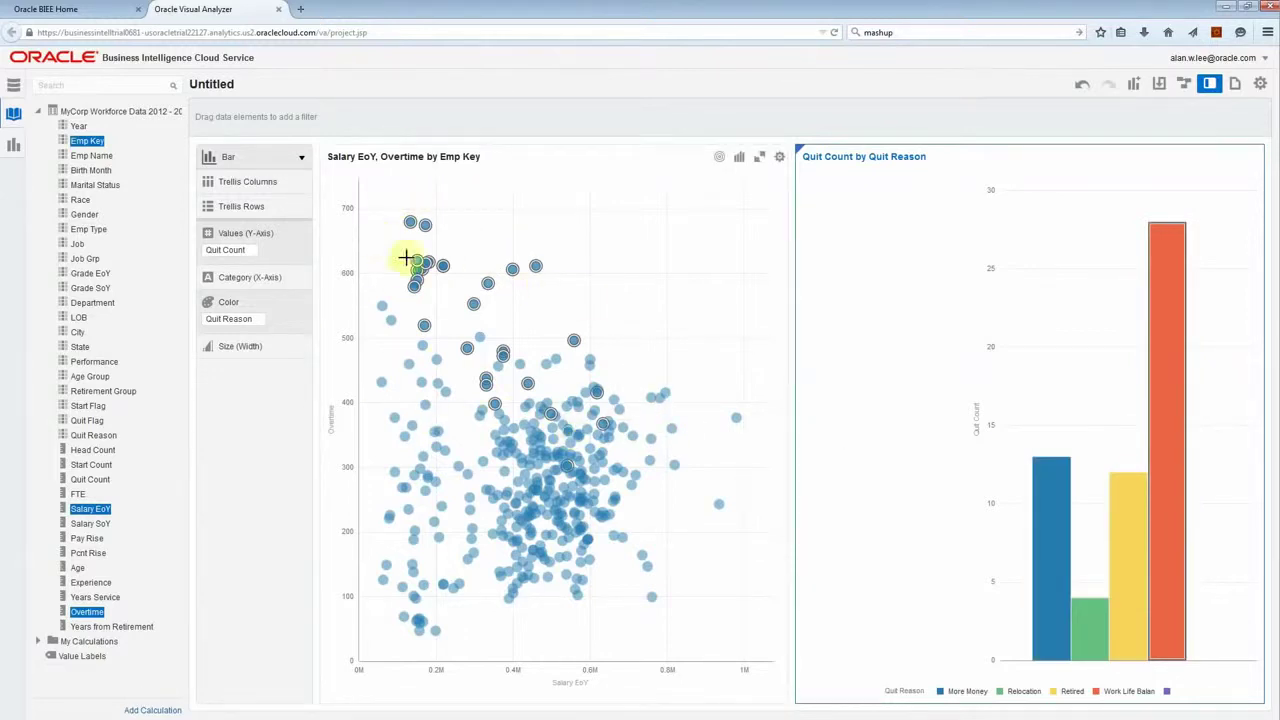
pyautogui.click(1052, 572)
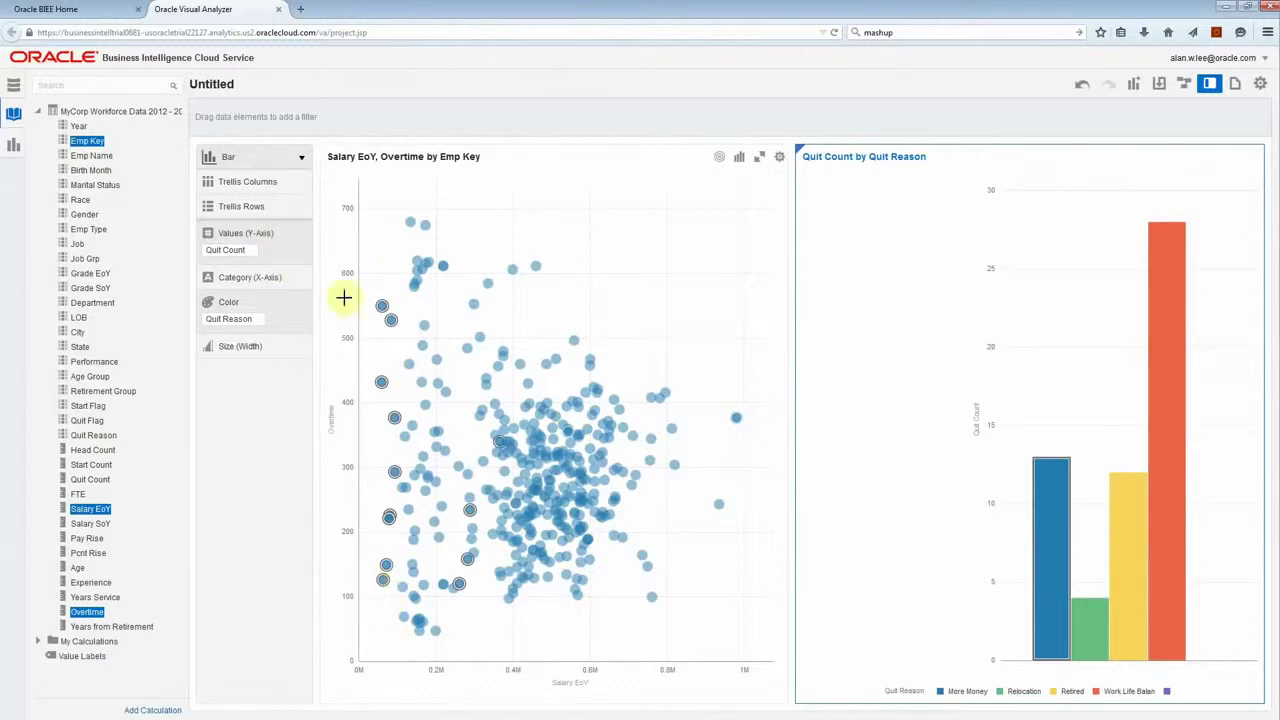
# Step: Split the Salary EoY and Overtime scatter chart into trellis rows by Year
pyautogui.moveTo(87, 141); pyautogui.dragTo(224, 216)
pyautogui.click(389, 221)
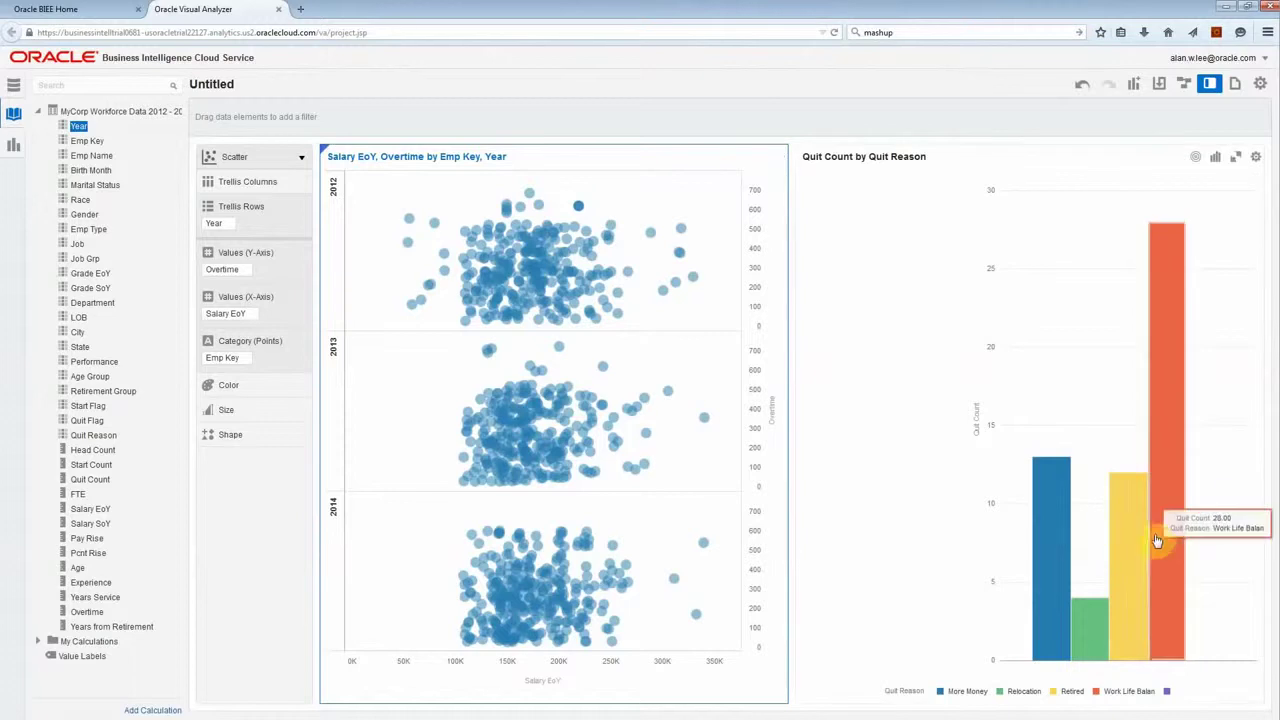
# Step: Highlight the Work Life Balan employees across the yearly scatter rows, examine them, and clear the selection
pyautogui.click(1162, 530)
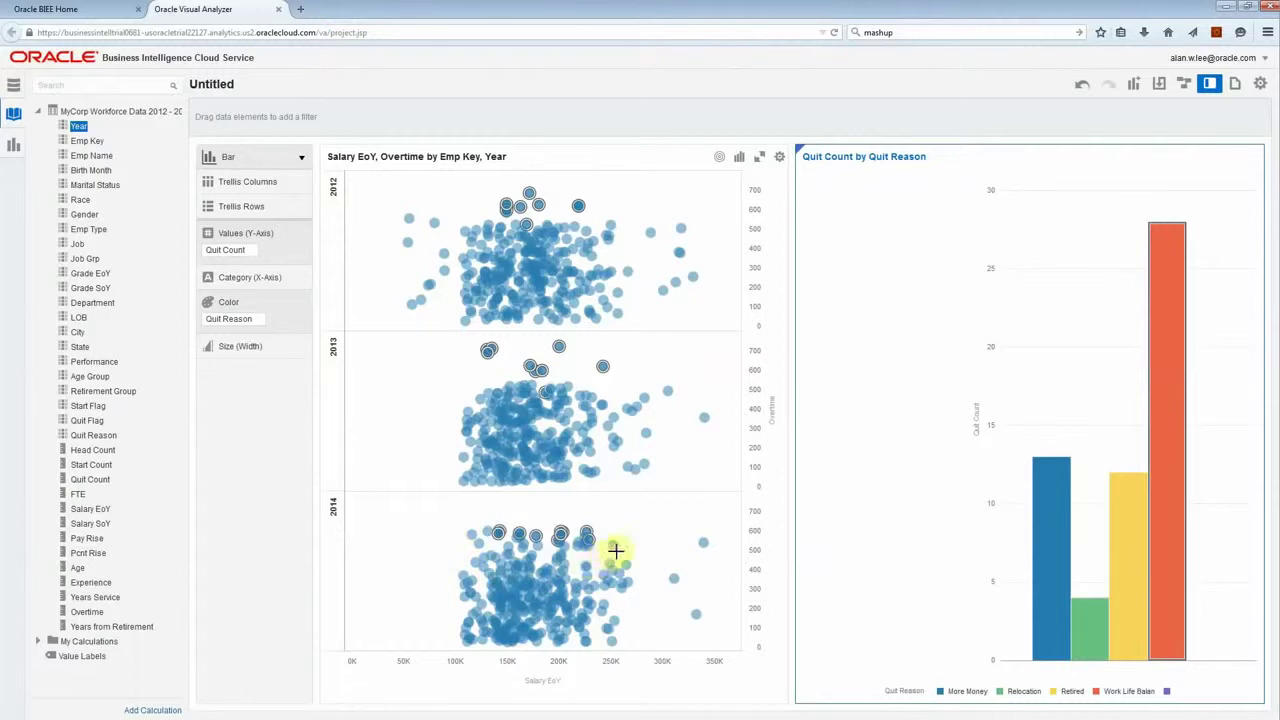
pyautogui.moveTo(614, 566)
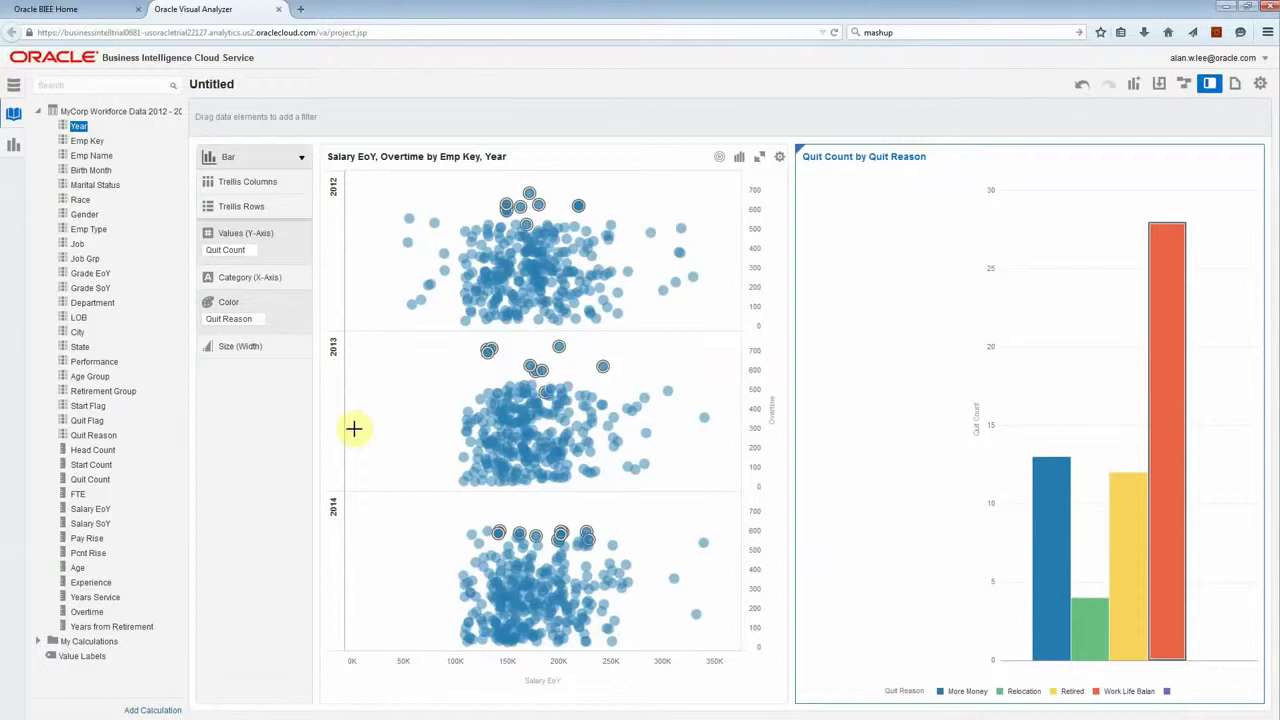
pyautogui.click(354, 429)
# Step: Color the scatter points by Quit Reason and swap the axes so Salary EoY is on Y and Overtime on X
pyautogui.click(78, 452)
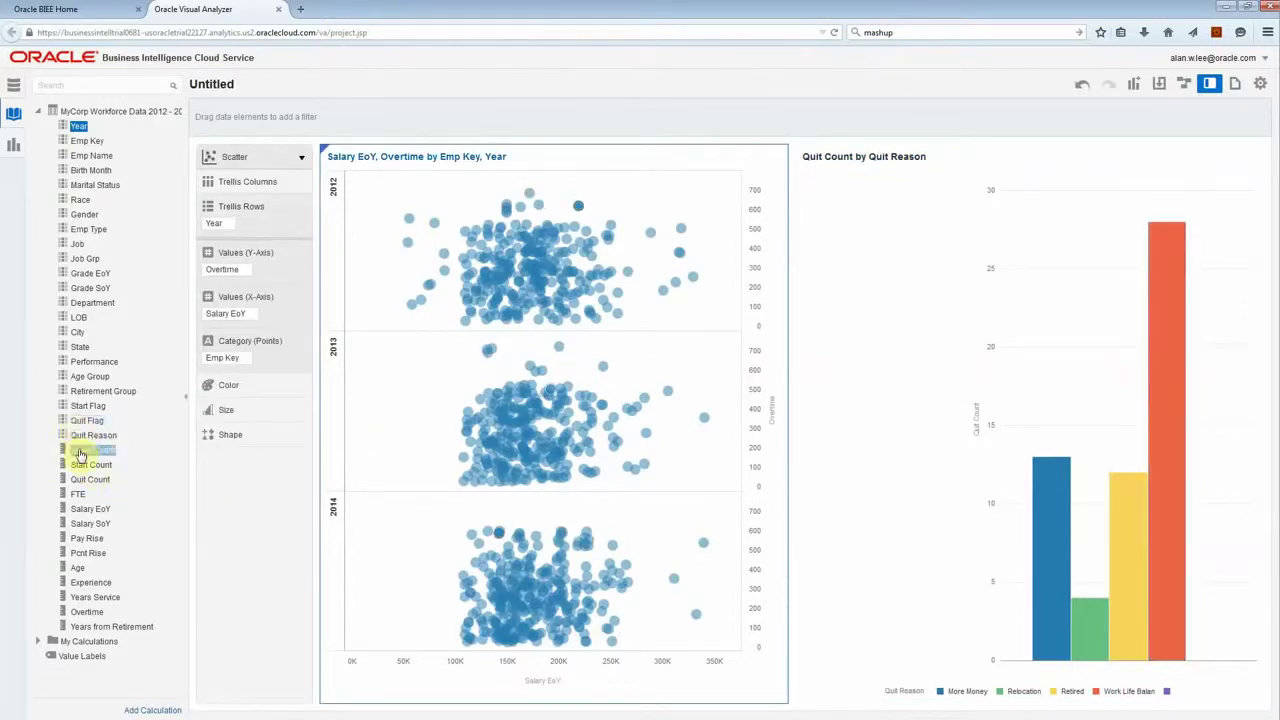
pyautogui.click(79, 437)
pyautogui.doubleClick(79, 437)
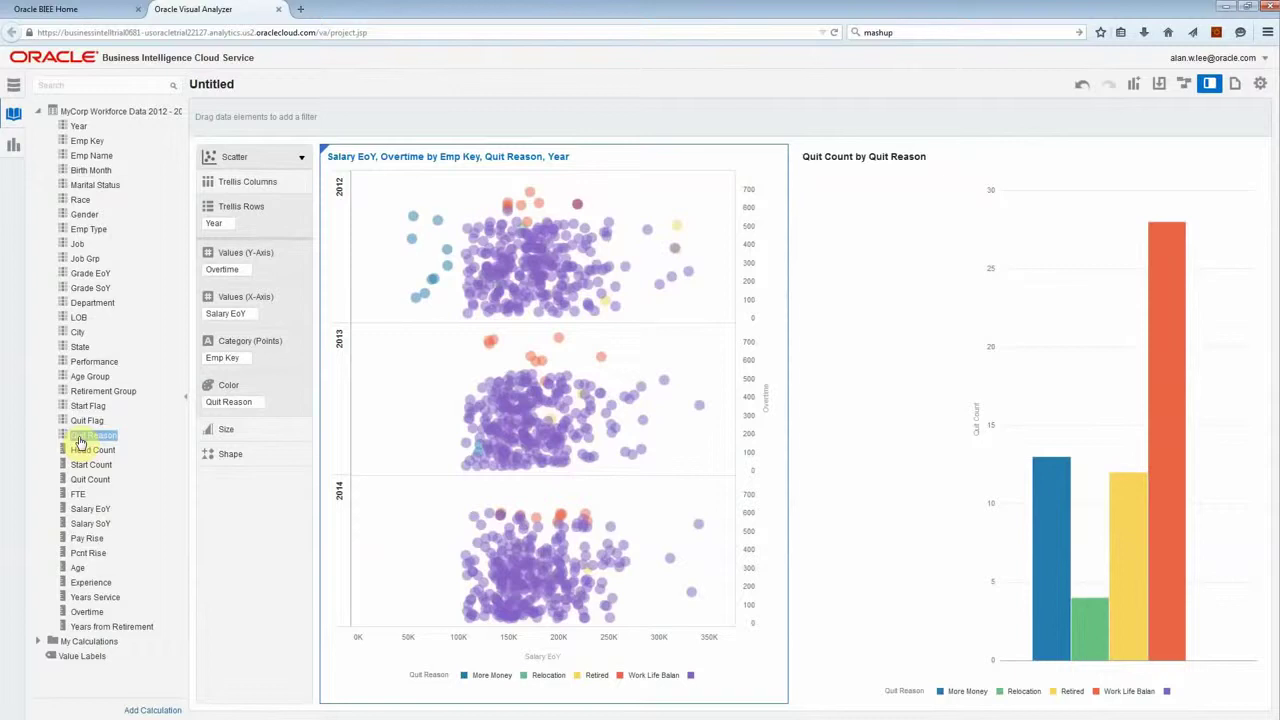
pyautogui.click(80, 437)
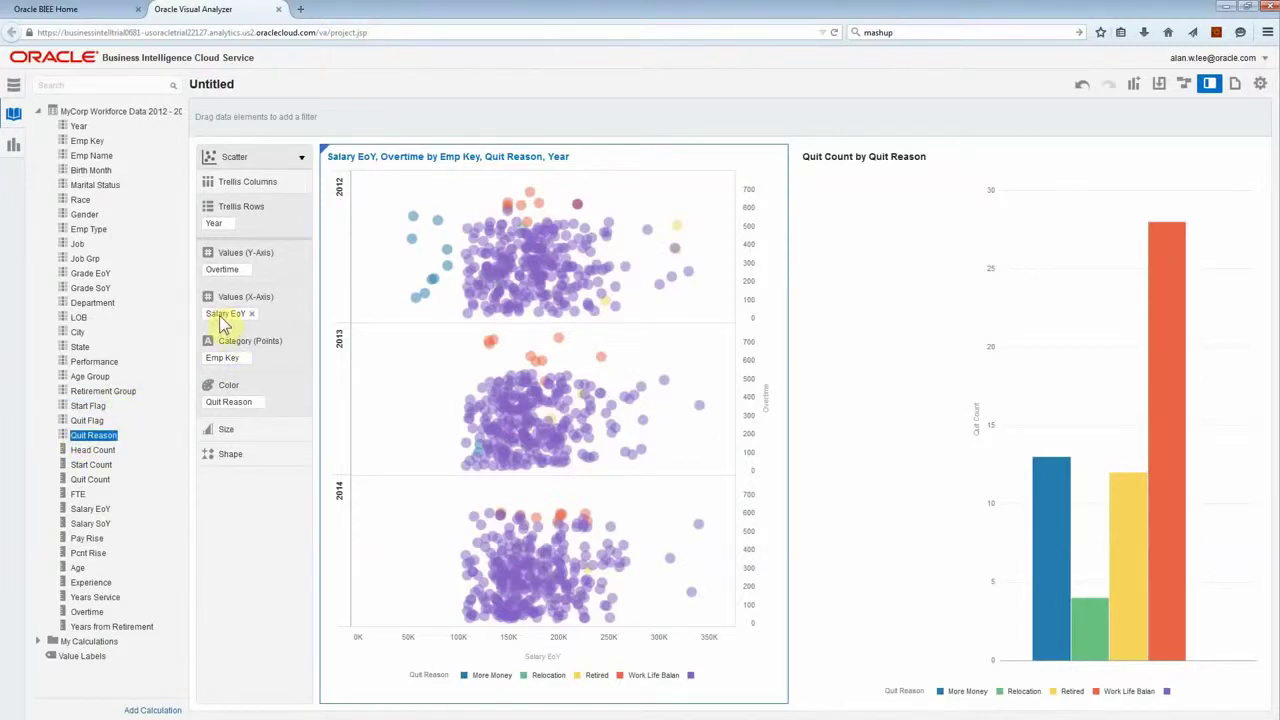
pyautogui.moveTo(222, 318); pyautogui.dragTo(220, 278)
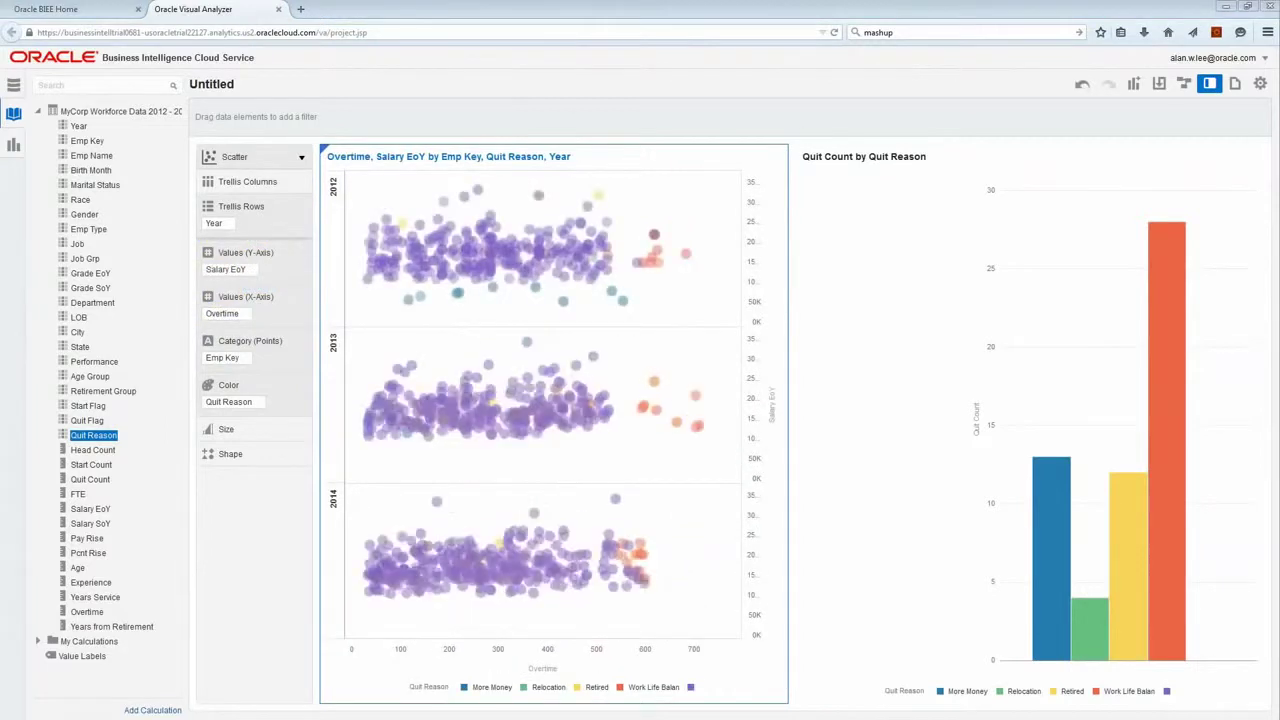
# Step: Examine the scatter points behind the More Money and Work Life Balan bars and the high-overtime employees of 2014
pyautogui.click(1050, 520)
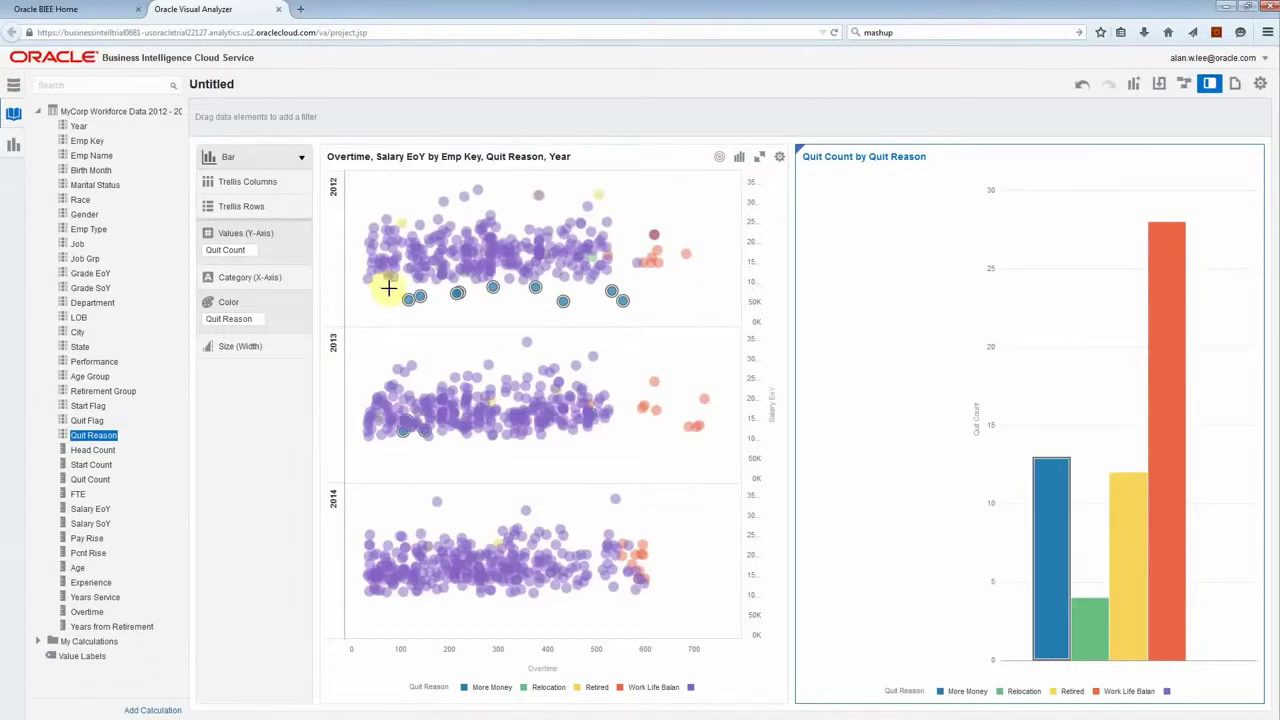
pyautogui.moveTo(378, 281)
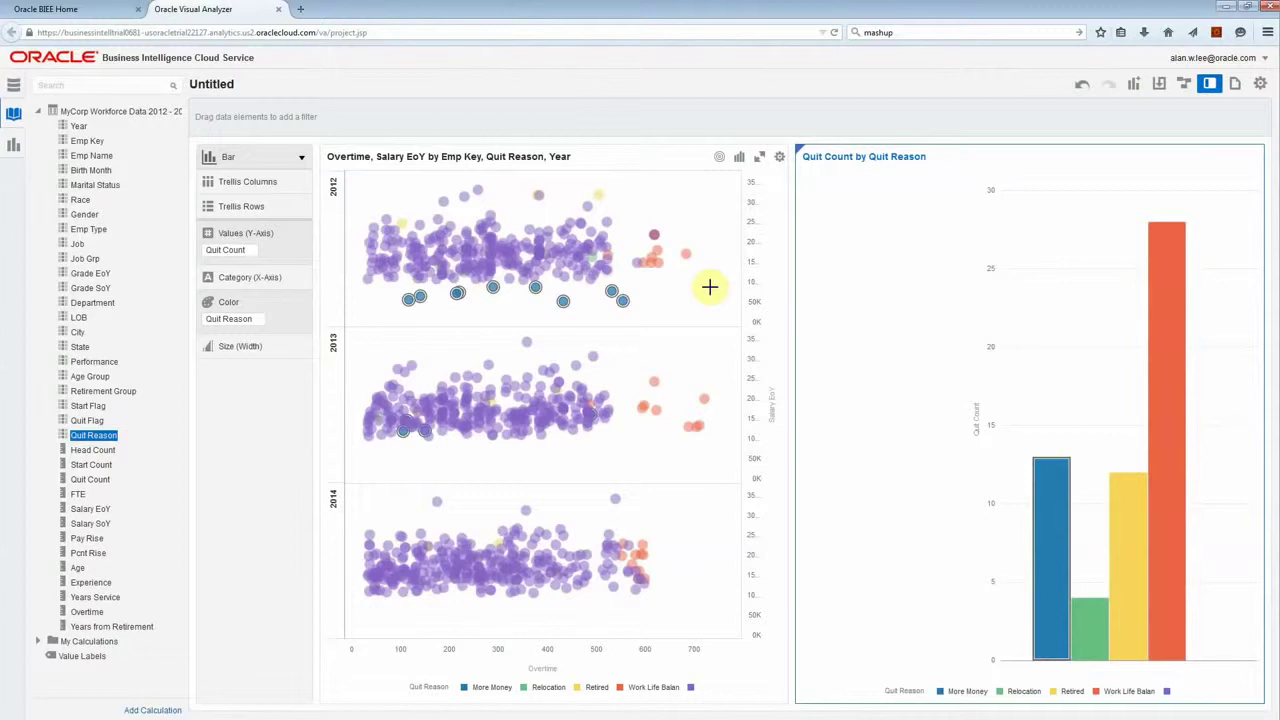
pyautogui.click(1162, 538)
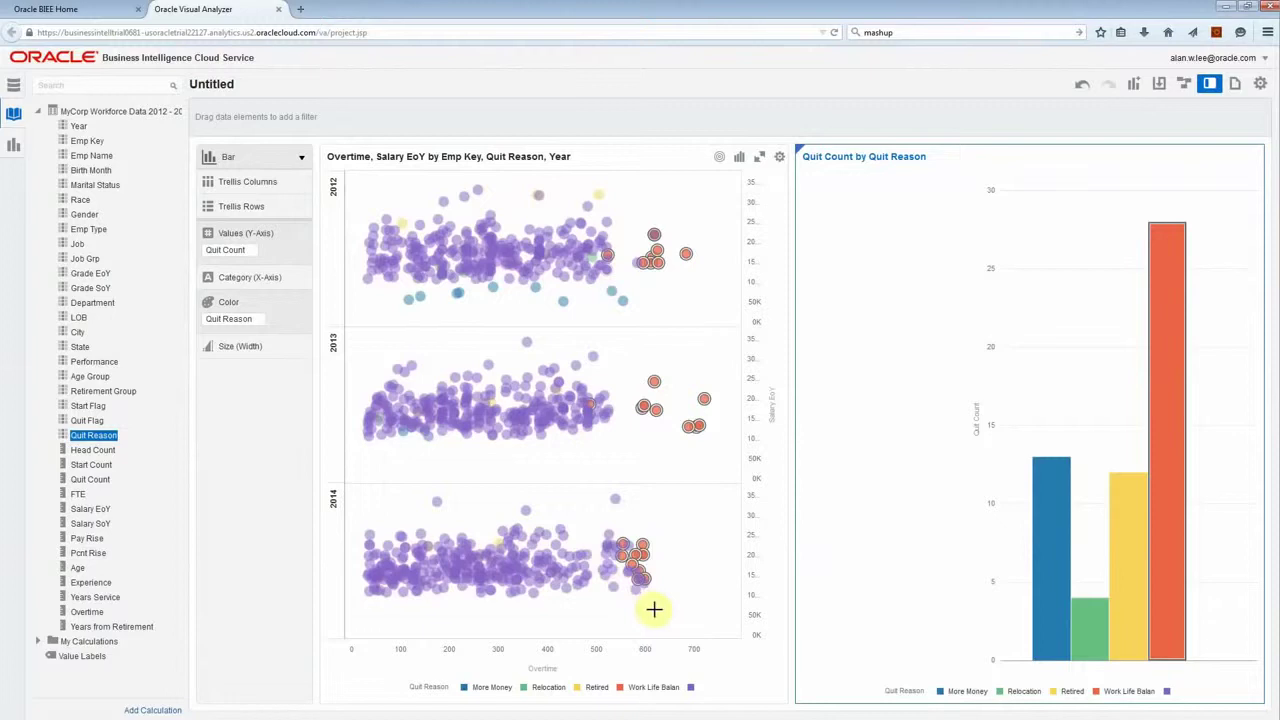
pyautogui.moveTo(664, 612); pyautogui.dragTo(591, 486)
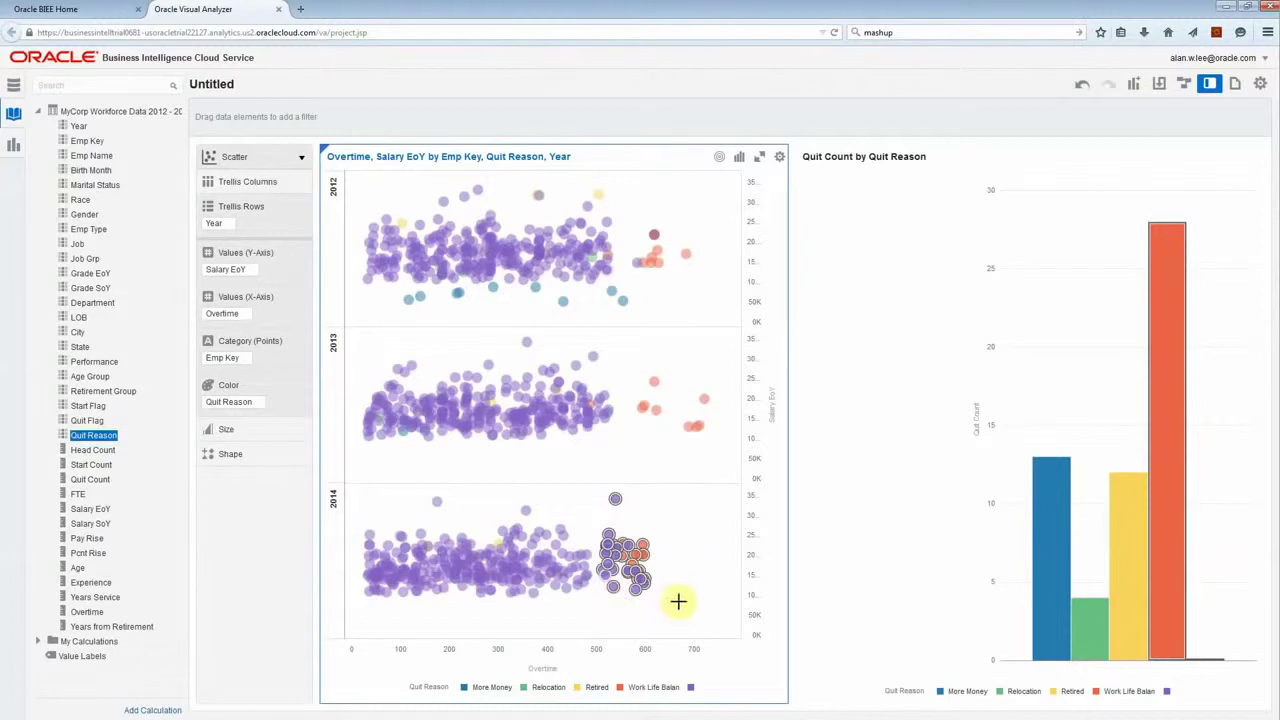
pyautogui.click(675, 603)
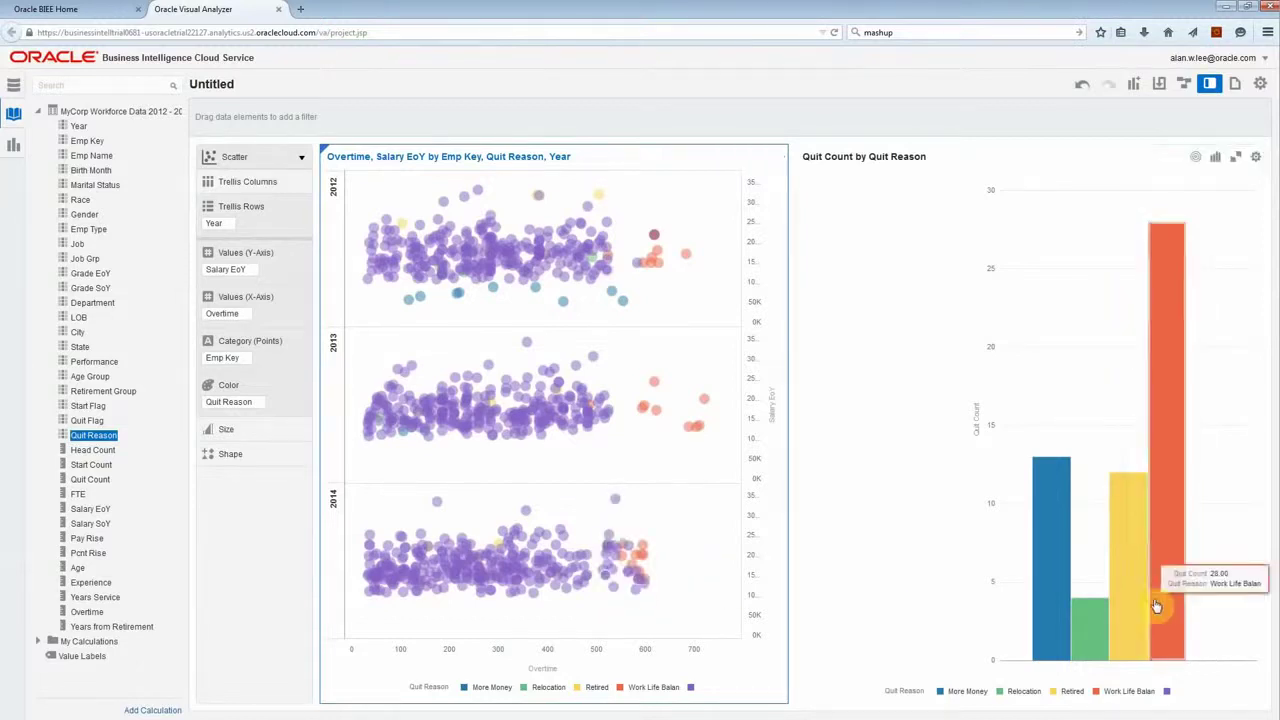
pyautogui.click(1160, 600)
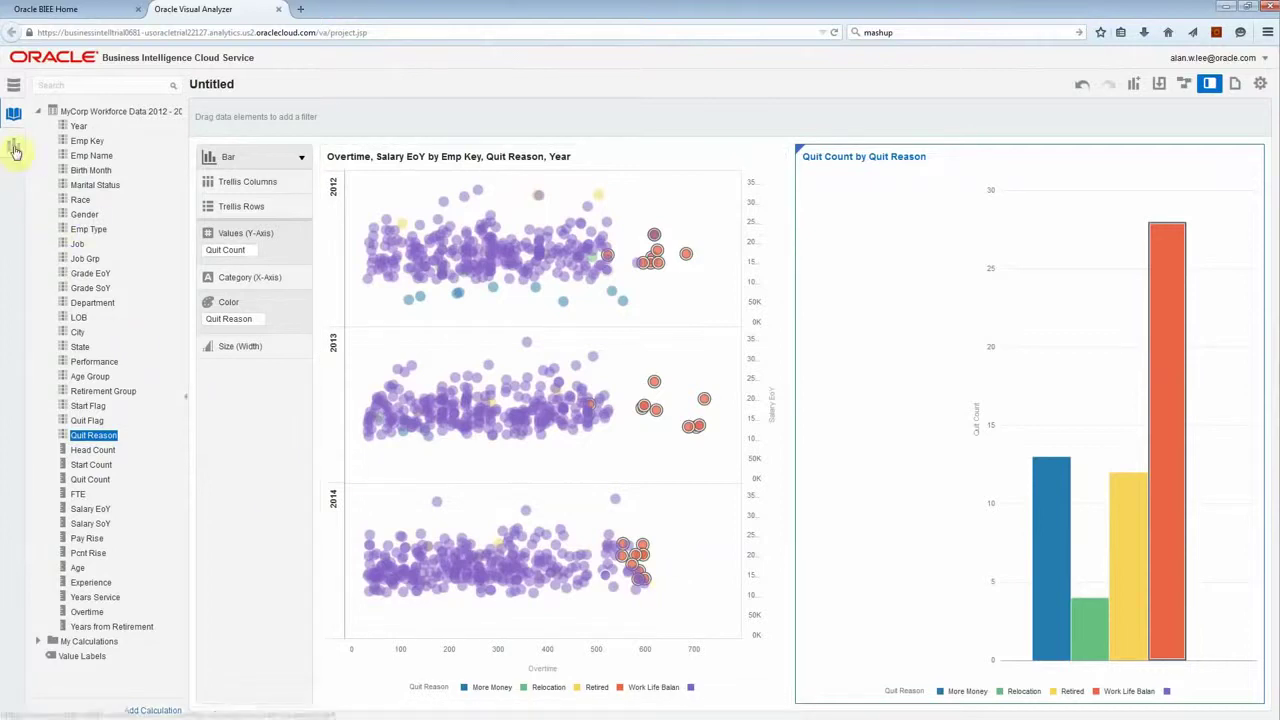
# Step: Add a map visualization with State as geography, Head Count as map color and Overtime as bubble size
pyautogui.click(14, 147)
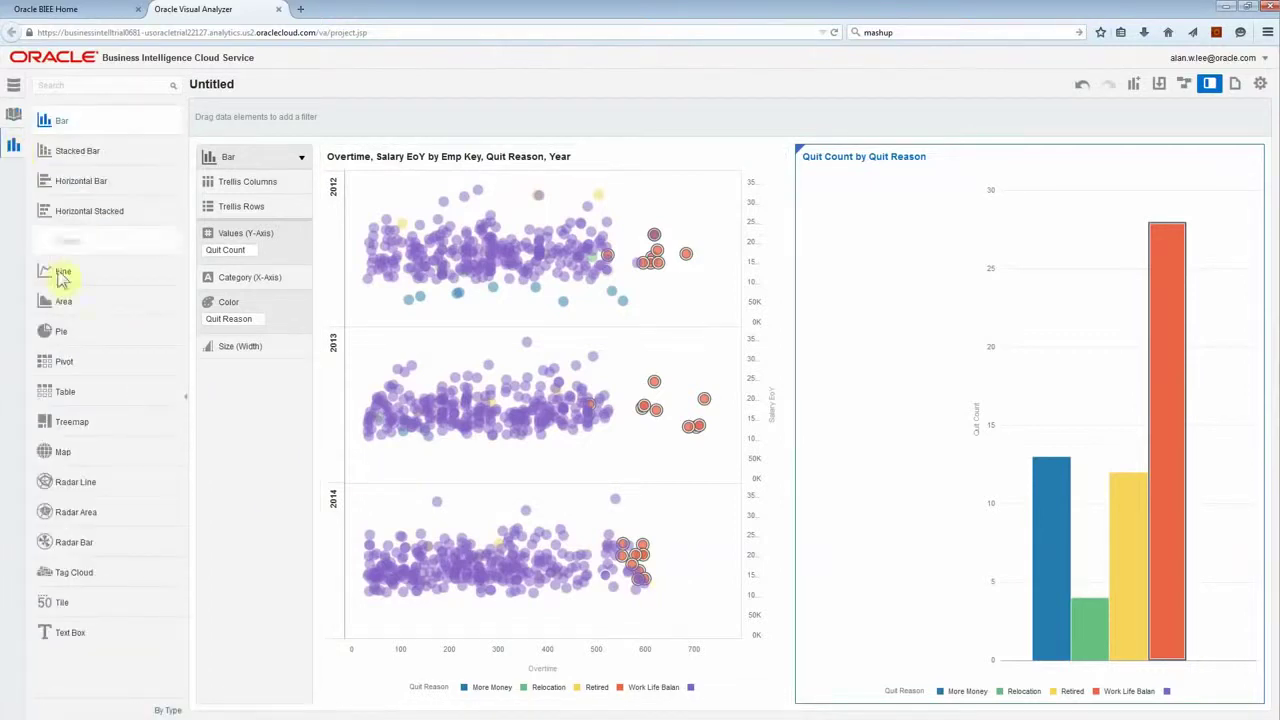
pyautogui.doubleClick(59, 455)
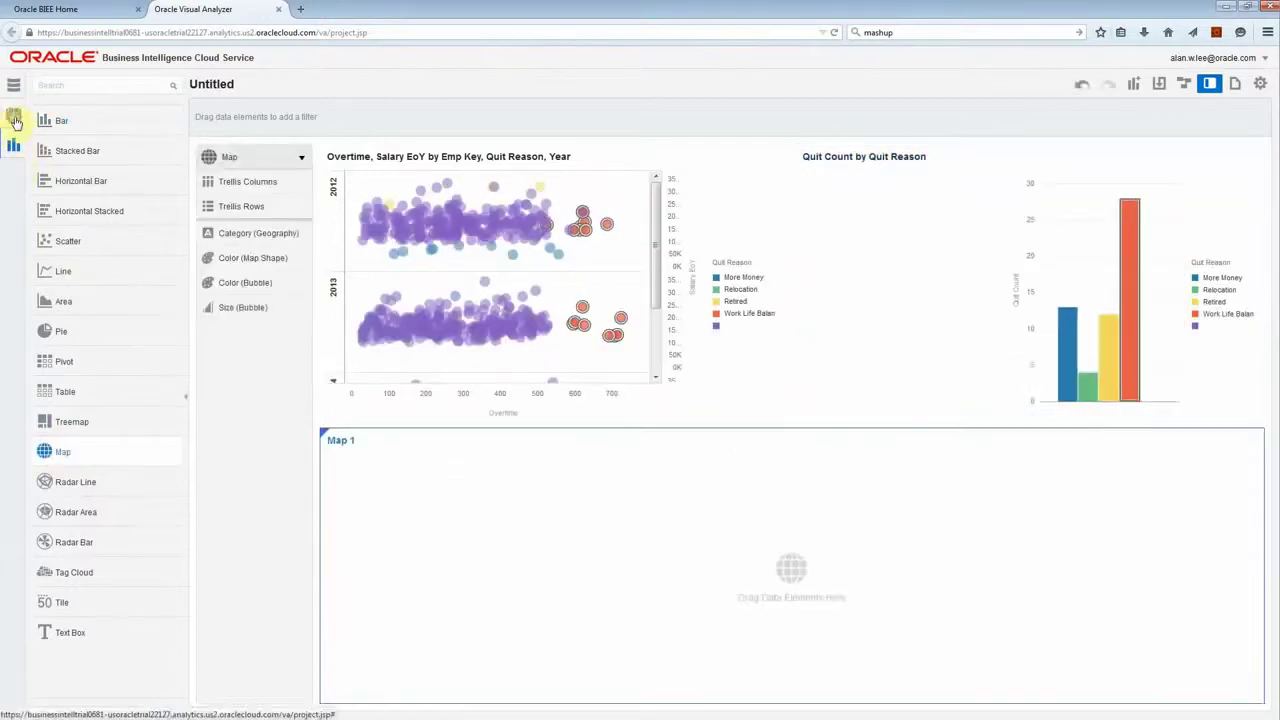
pyautogui.click(14, 114)
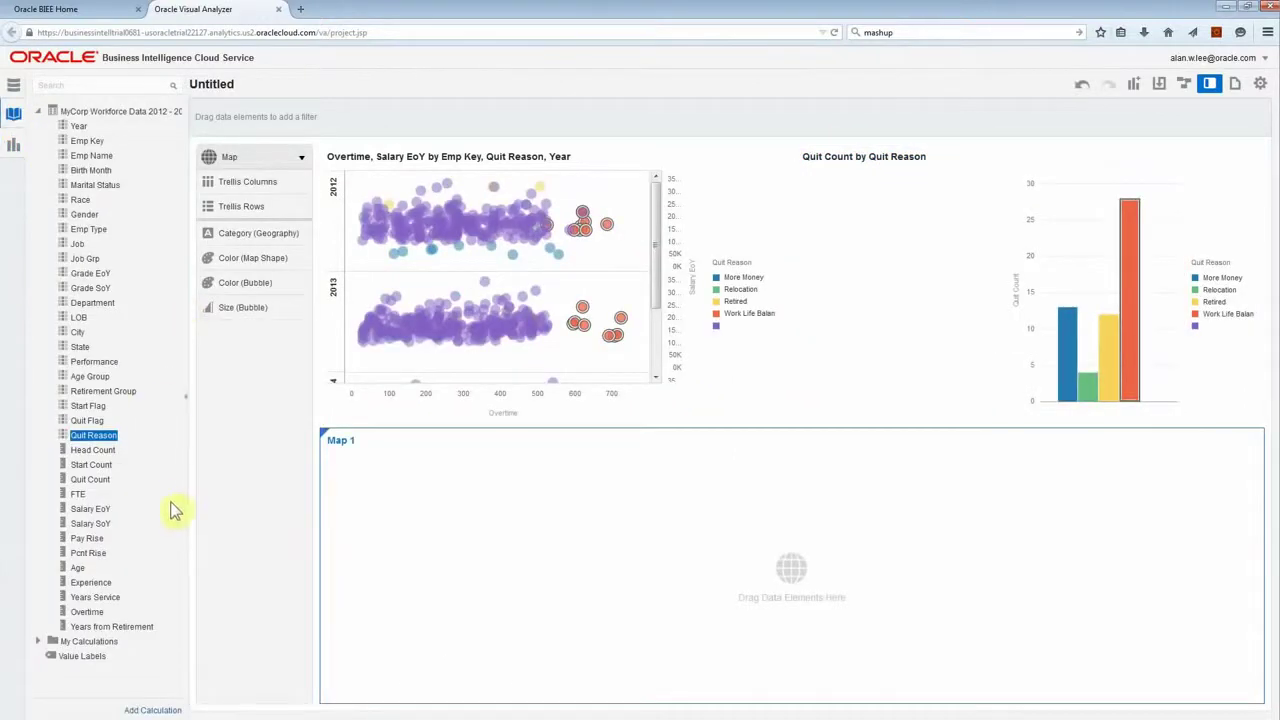
pyautogui.keyDown('ctrl'); pyautogui.click(97, 613); pyautogui.keyUp('ctrl')
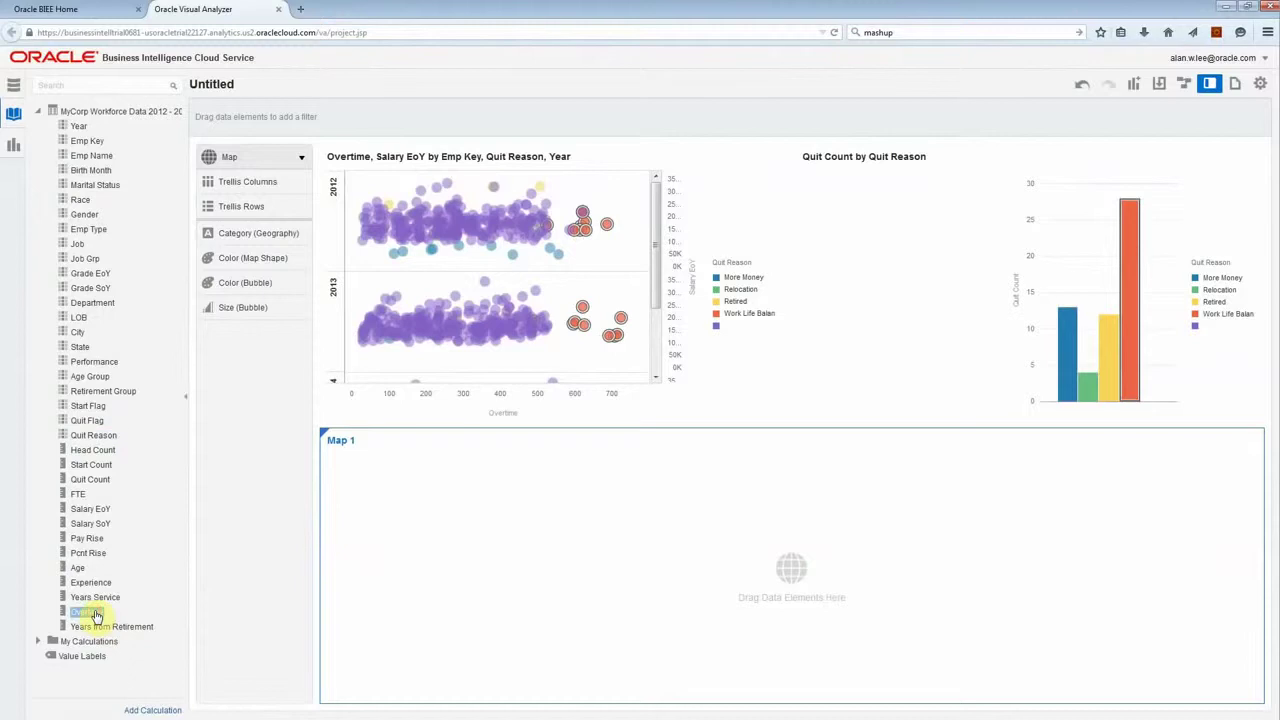
pyautogui.keyDown('ctrl'); pyautogui.click(88, 452); pyautogui.keyUp('ctrl')
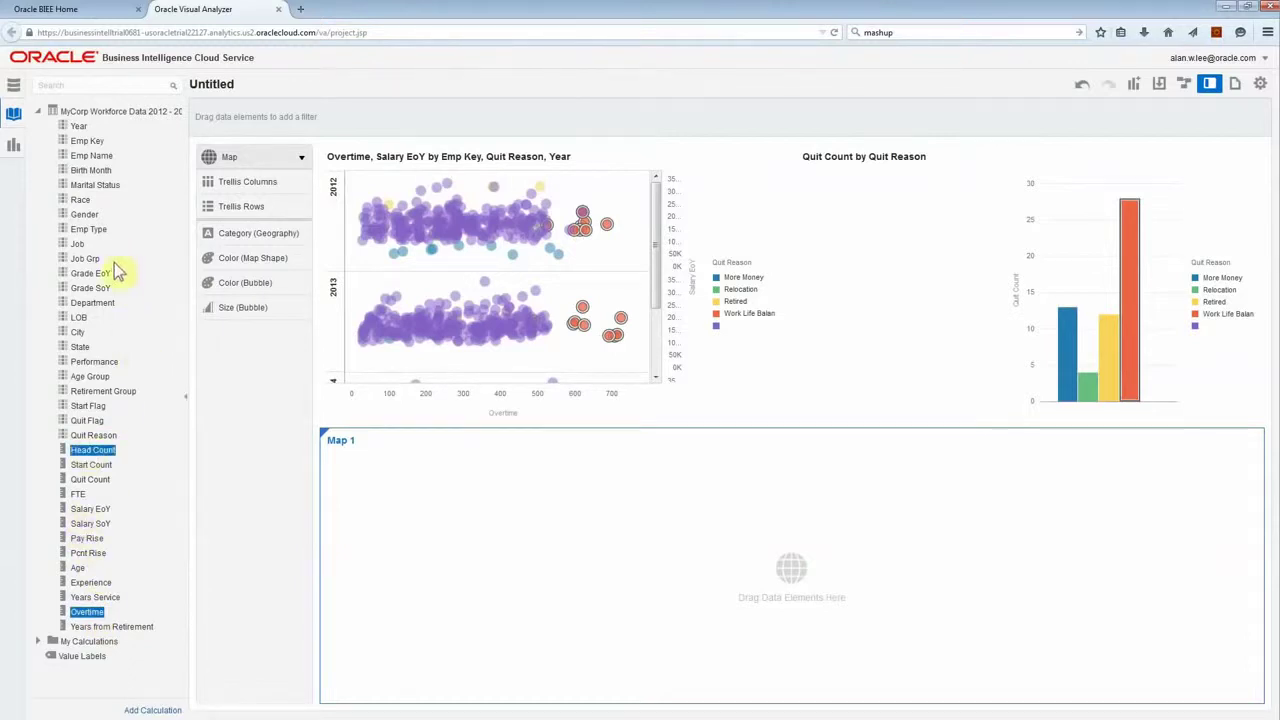
pyautogui.keyDown('ctrl'); pyautogui.click(80, 347); pyautogui.keyUp('ctrl')
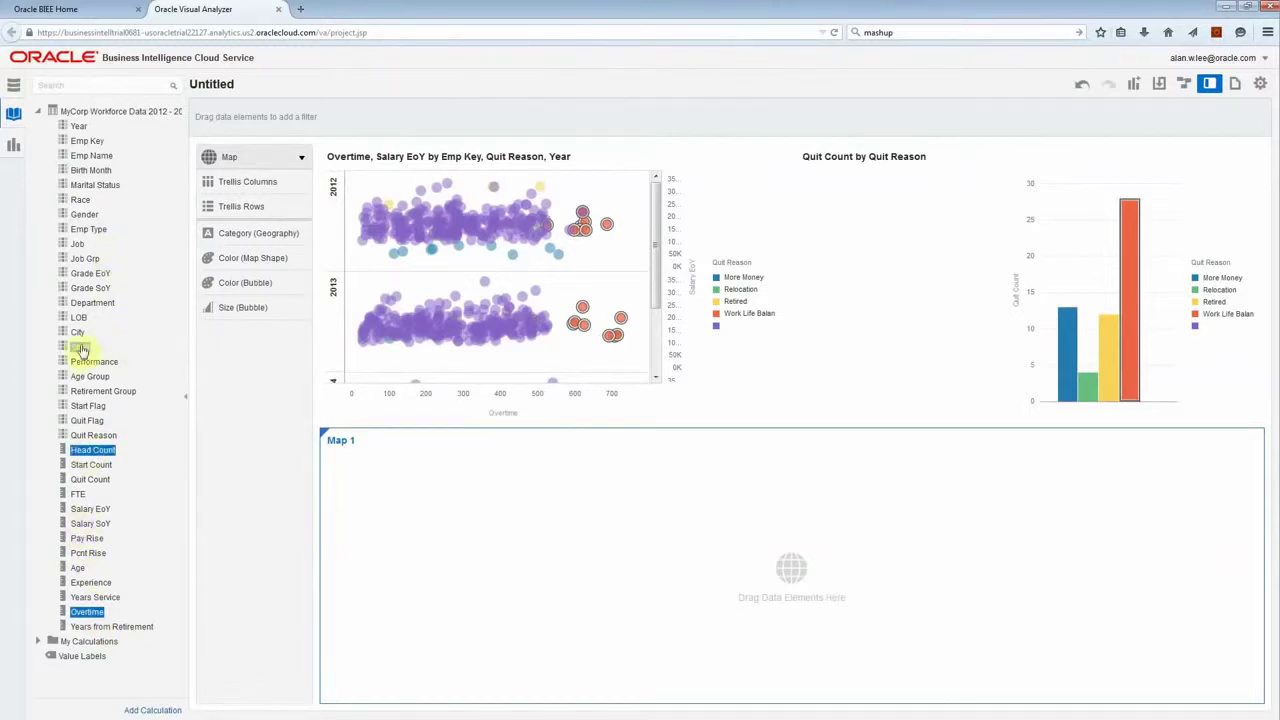
pyautogui.moveTo(76, 350); pyautogui.dragTo(632, 543)
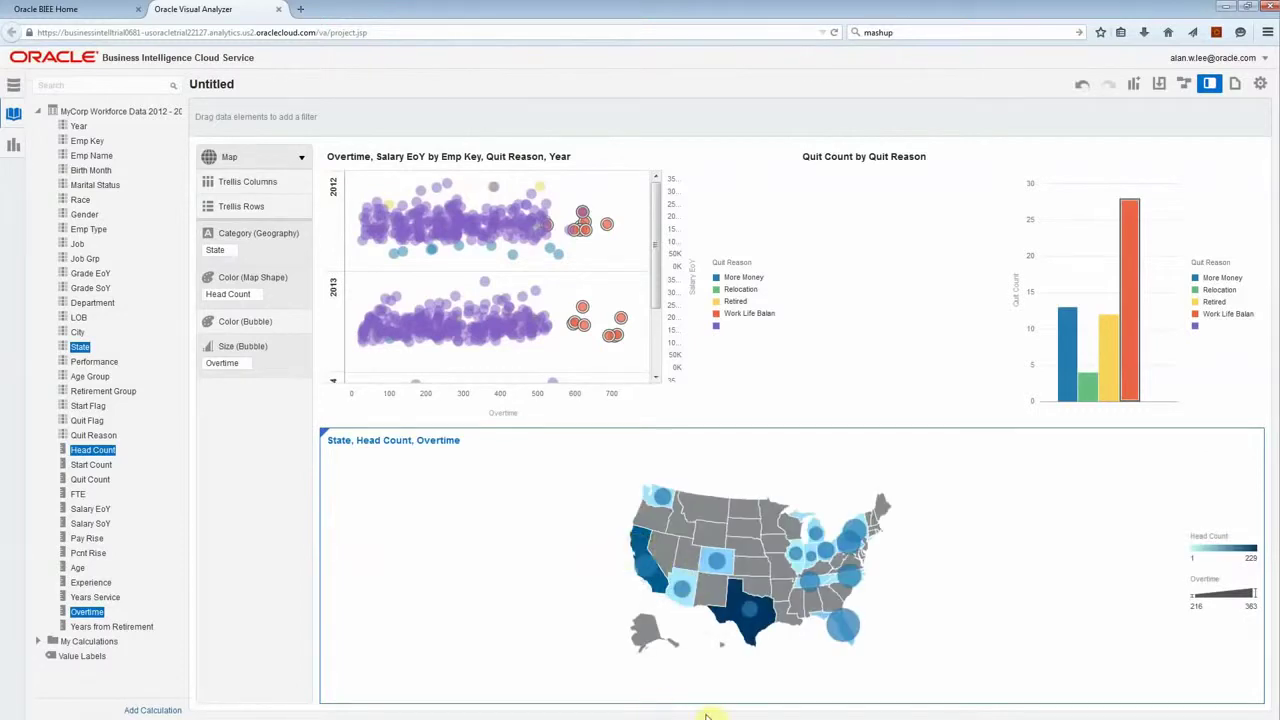
# Step: Examine the Texas head count, the Florida overtime and the states linked to the Work Life Balan bar
pyautogui.moveTo(751, 640)
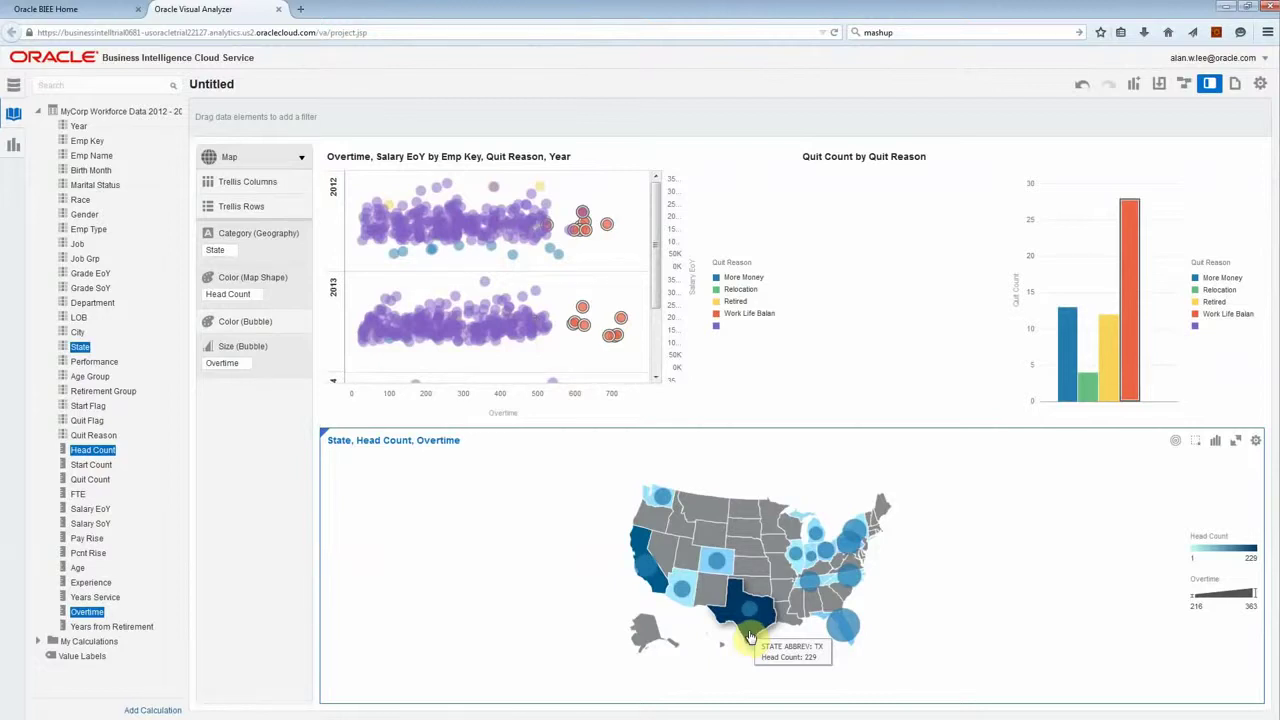
pyautogui.moveTo(840, 633)
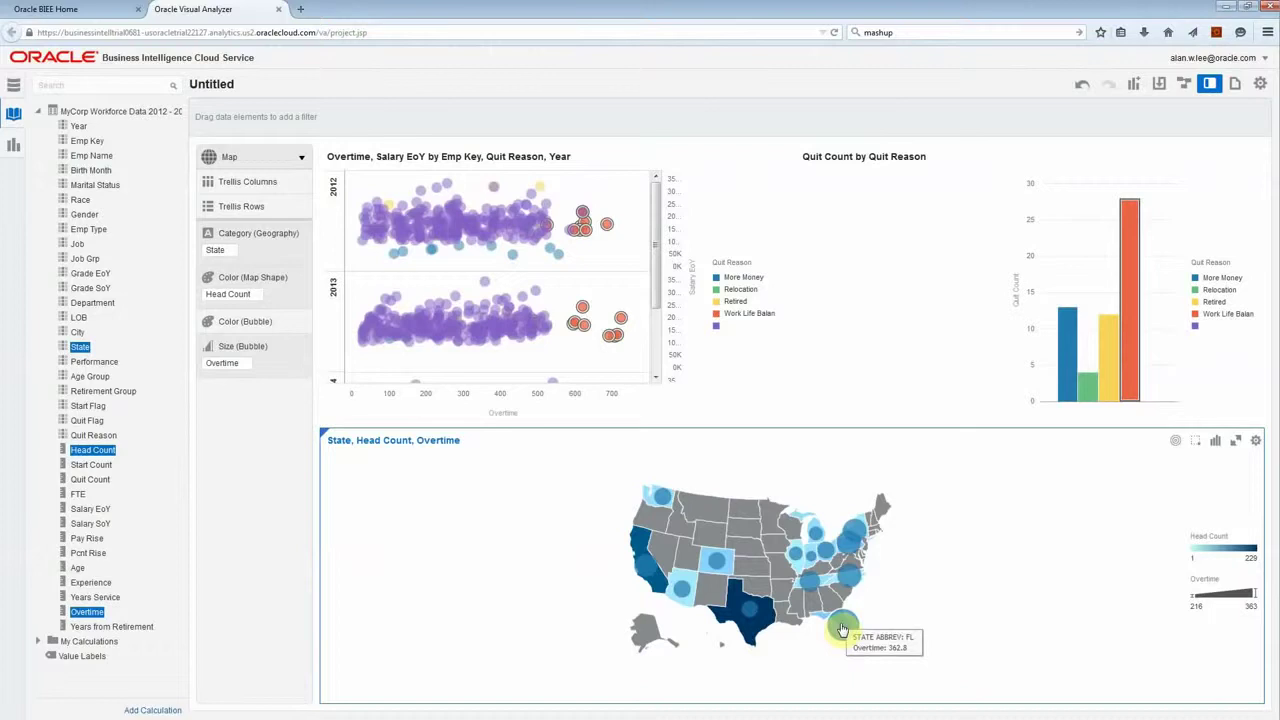
pyautogui.click(1130, 384)
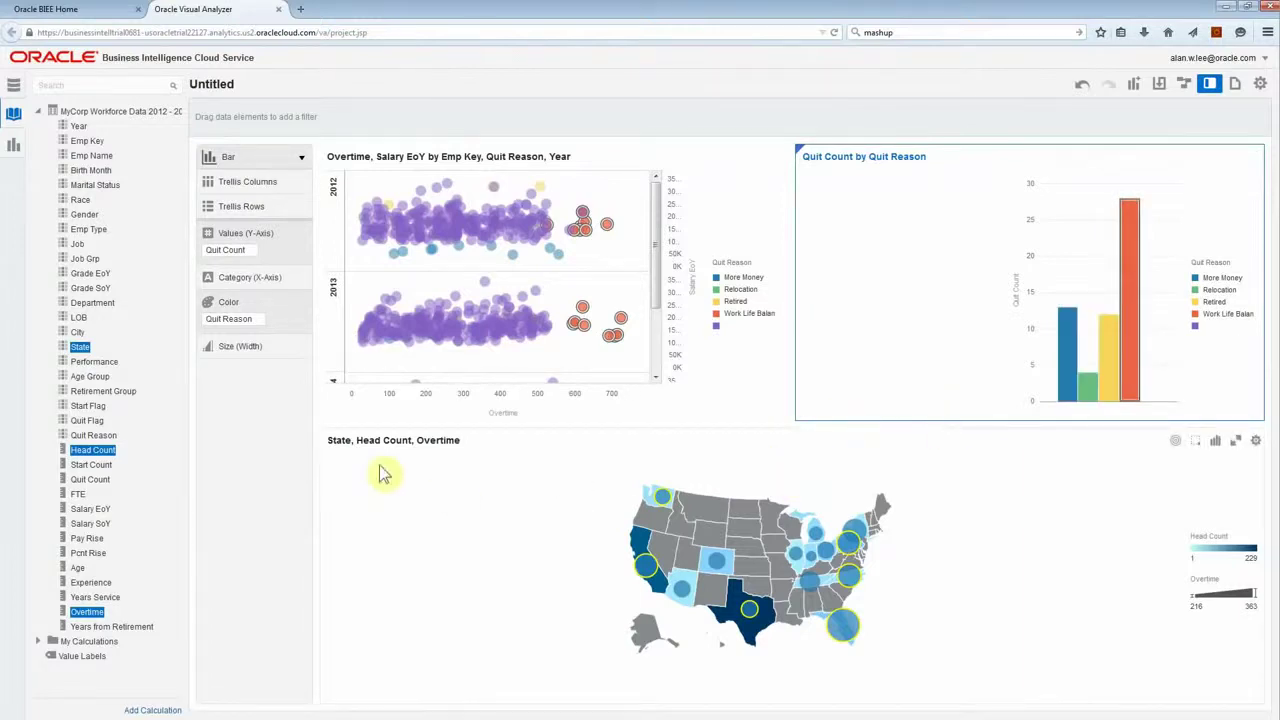
# Step: Rearrange the canvas so the map sits left of the scatter chart with the Quit Count bar chart beneath the map
pyautogui.click(327, 437)
pyautogui.moveTo(327, 437); pyautogui.dragTo(320, 299)
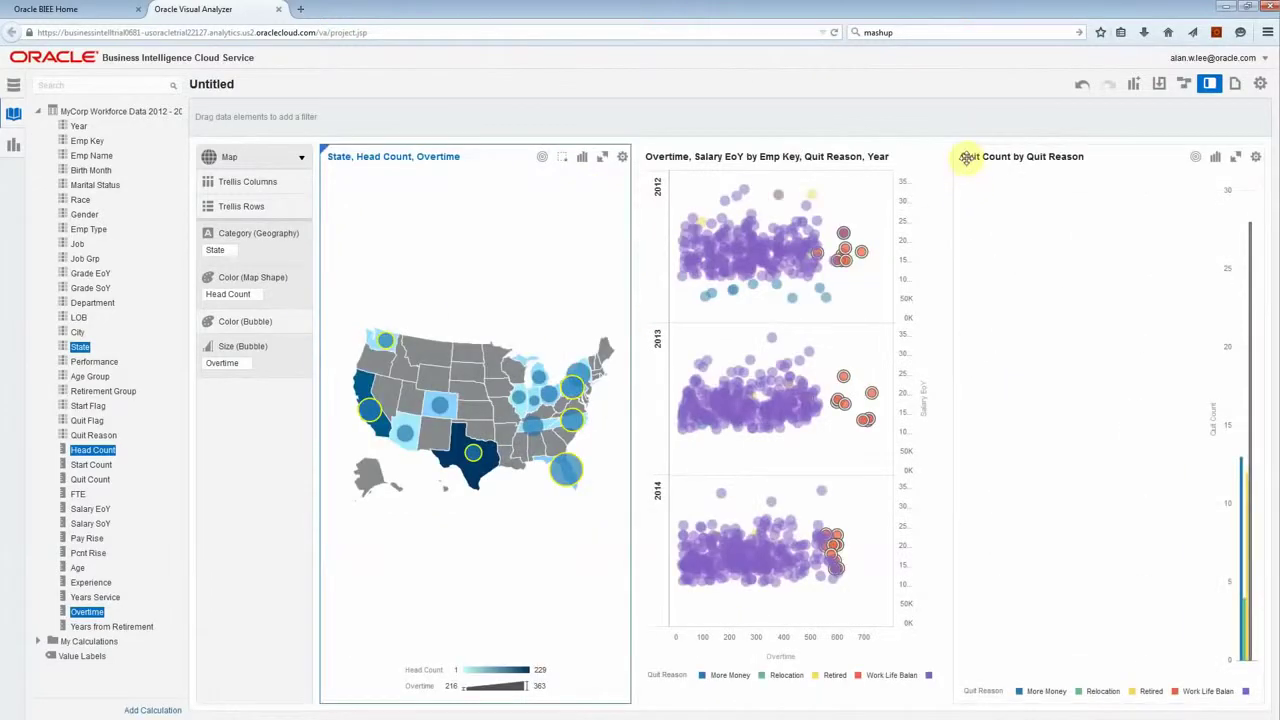
pyautogui.moveTo(962, 153); pyautogui.dragTo(477, 700)
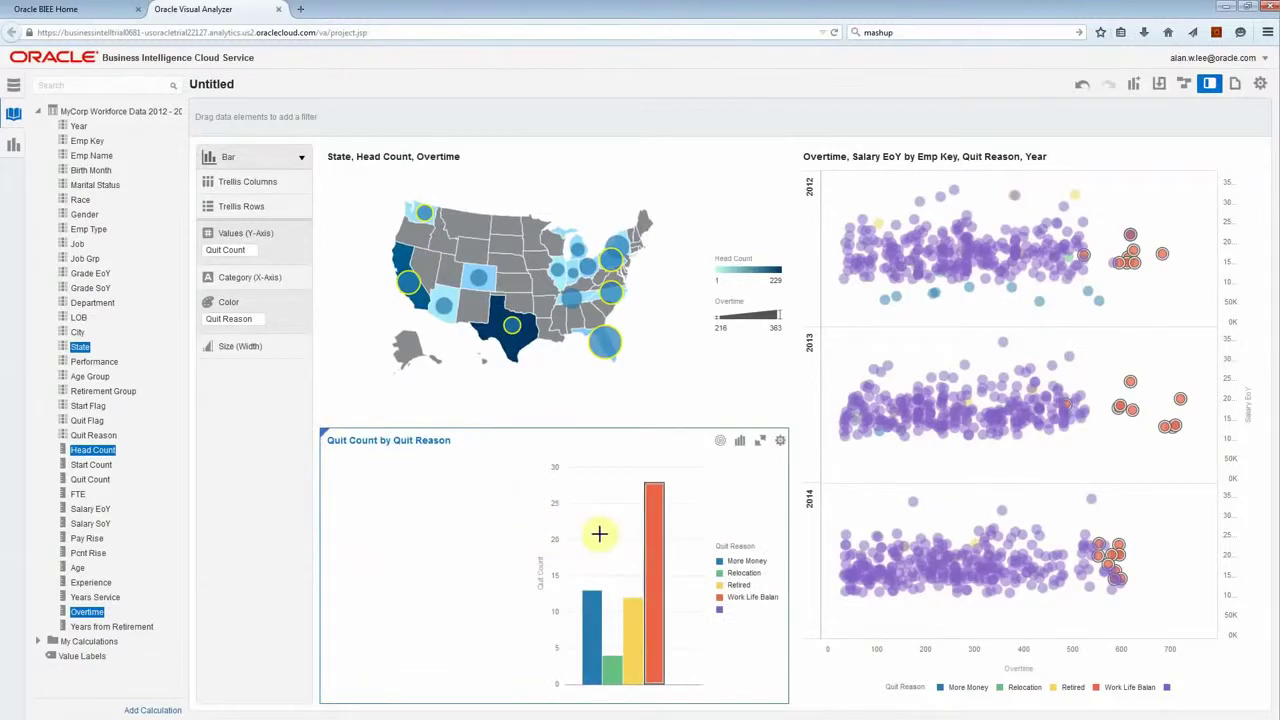
# Step: Break the Quit Count bar chart down by Year and examine the 2012 More Money and Work Life Balan bars
pyautogui.moveTo(651, 549)
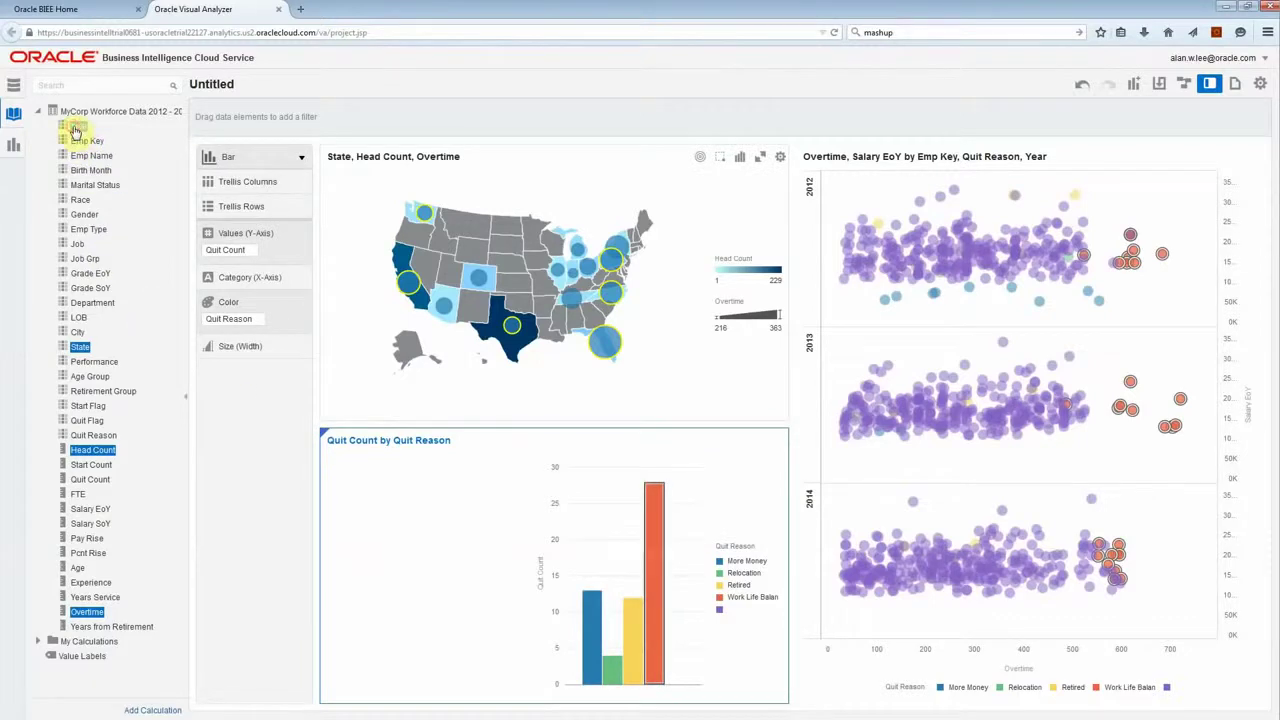
pyautogui.moveTo(77, 127); pyautogui.dragTo(210, 278)
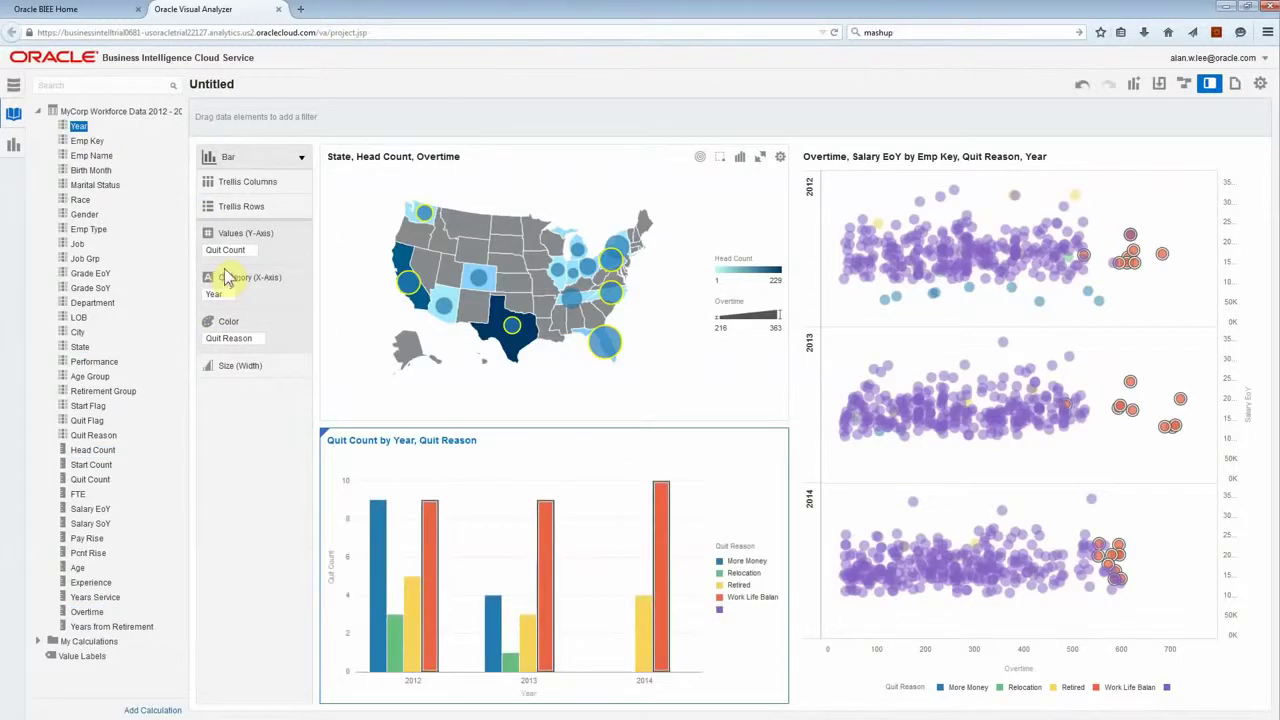
pyautogui.click(381, 566)
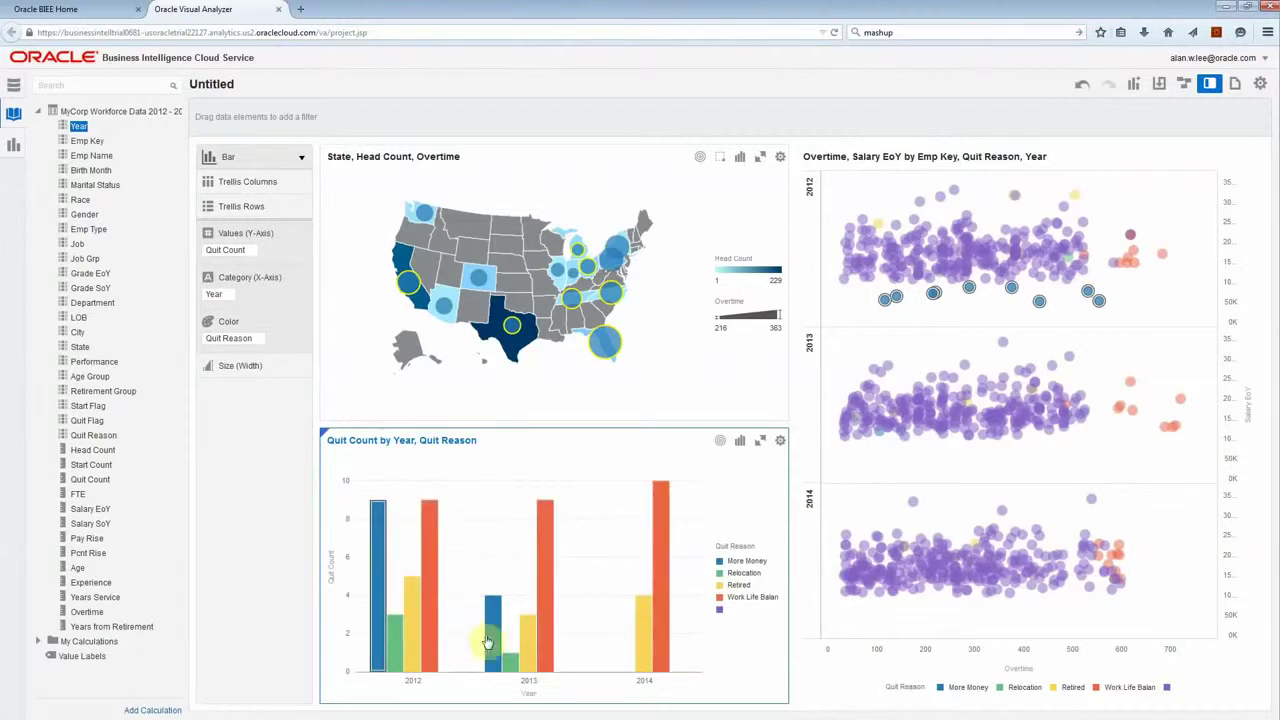
pyautogui.click(428, 530)
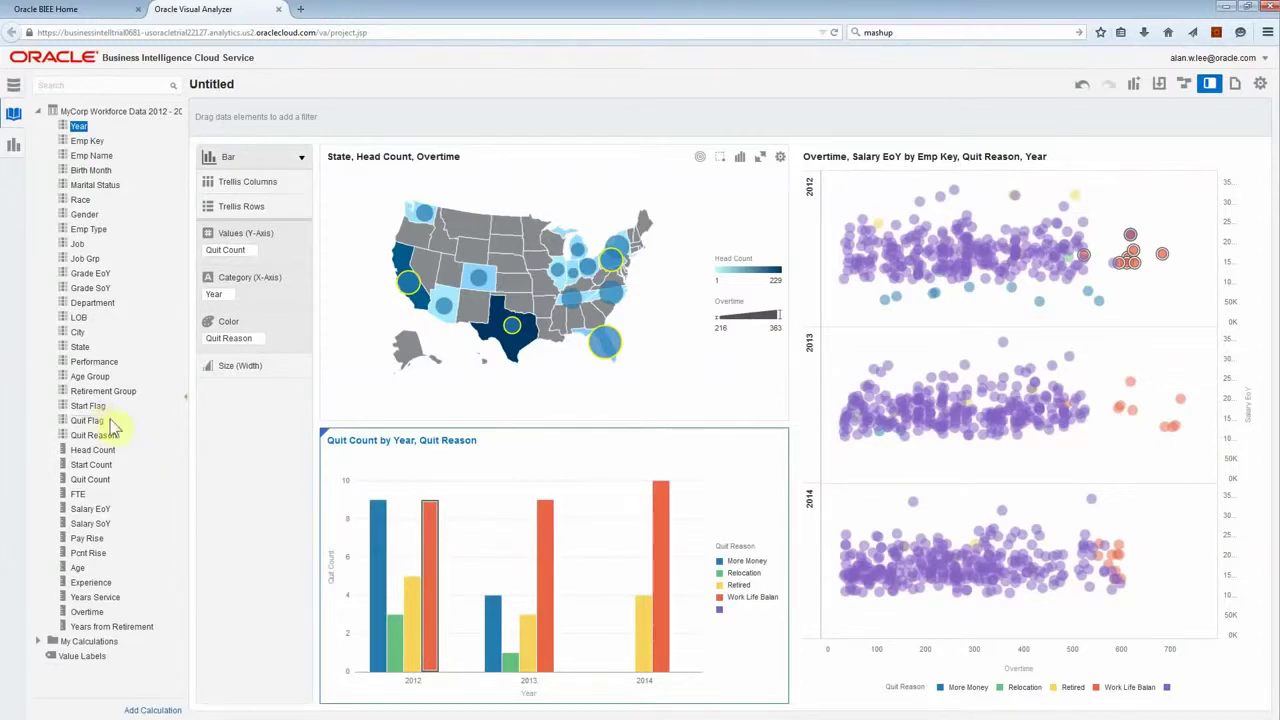
# Step: Replace Year with Department as the category of the Quit Count bar chart
pyautogui.click(87, 305)
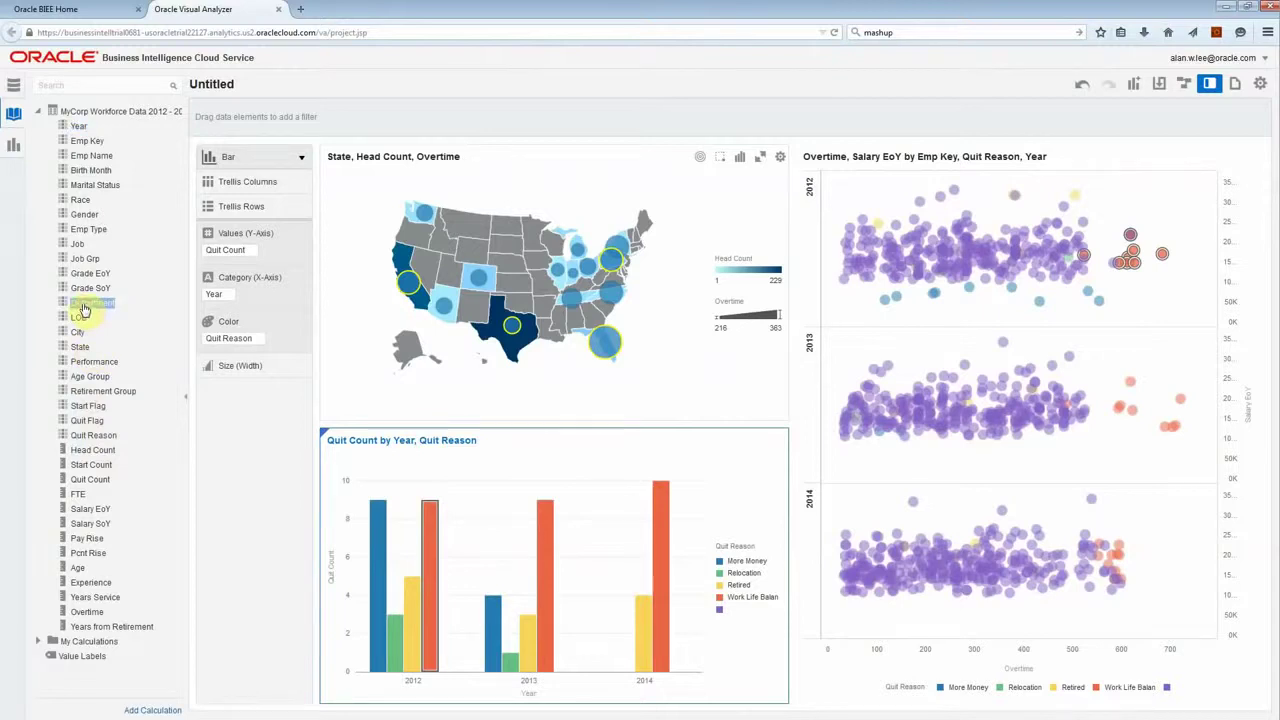
pyautogui.moveTo(77, 306); pyautogui.dragTo(225, 302)
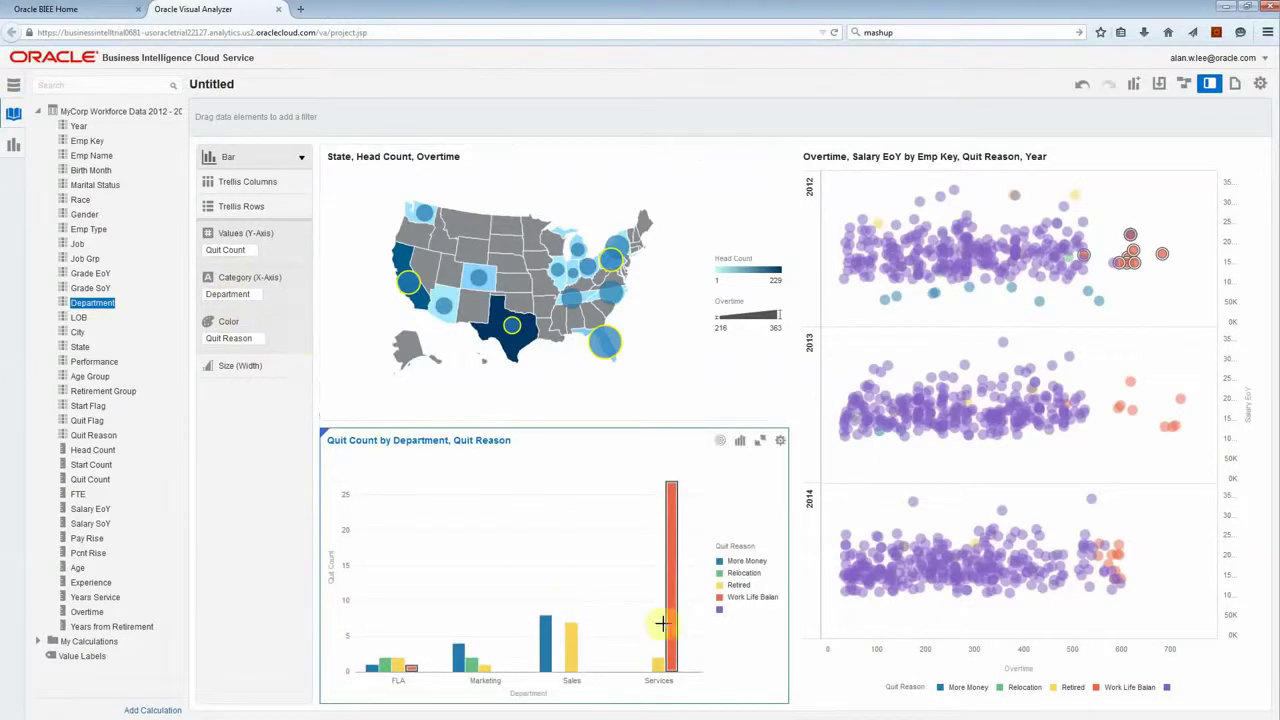
# Step: Examine the Services department's Work Life Balan bar, Florida's overtime bubble and the high-overtime scatter points across the years
pyautogui.moveTo(672, 626)
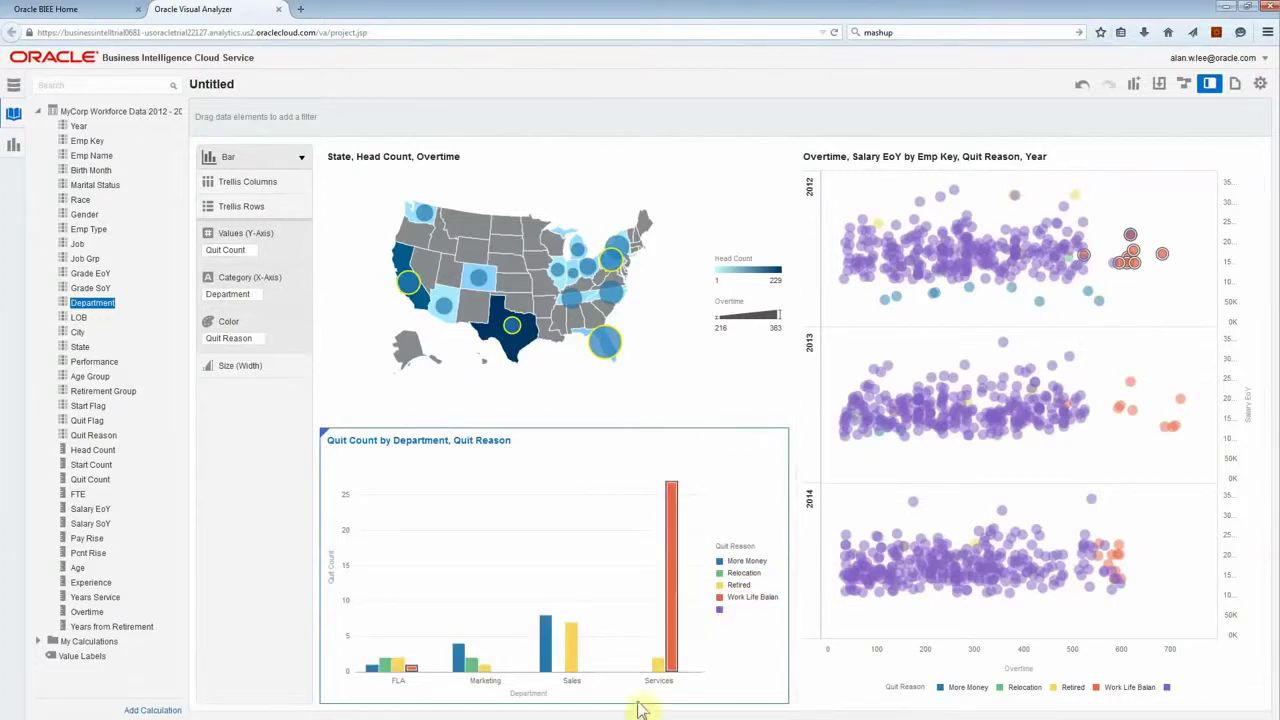
pyautogui.moveTo(671, 630)
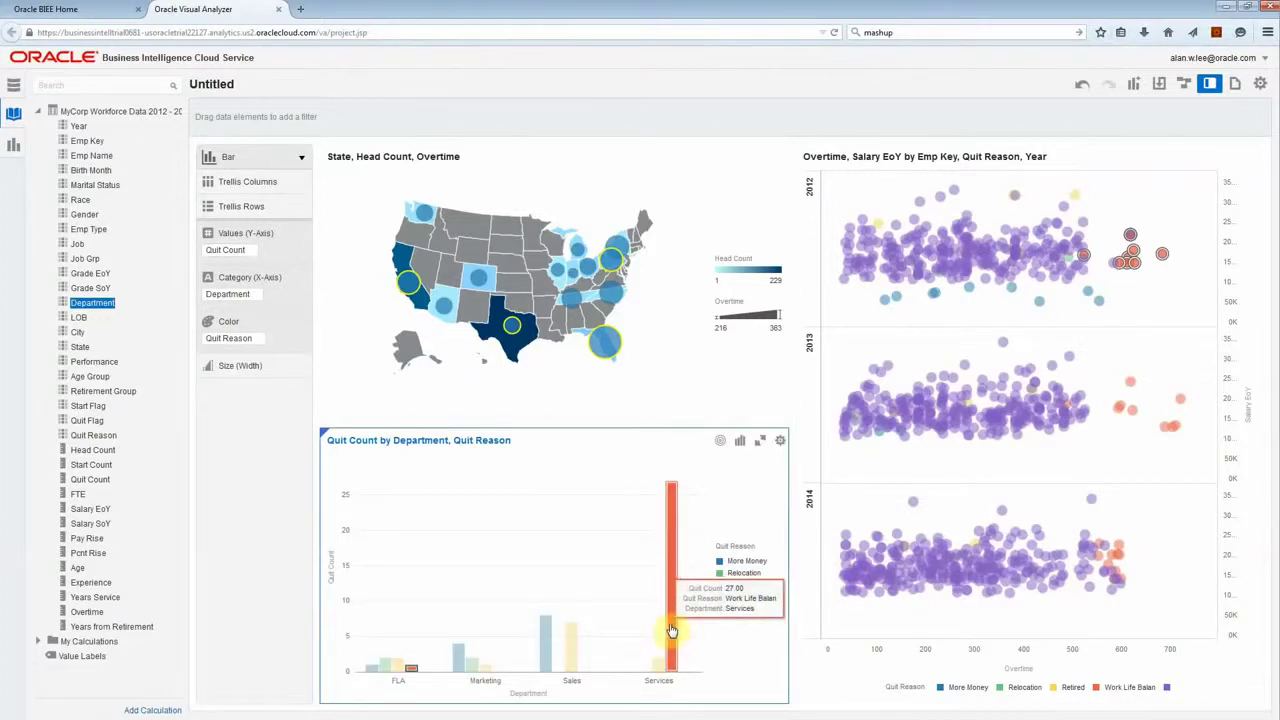
pyautogui.click(600, 348)
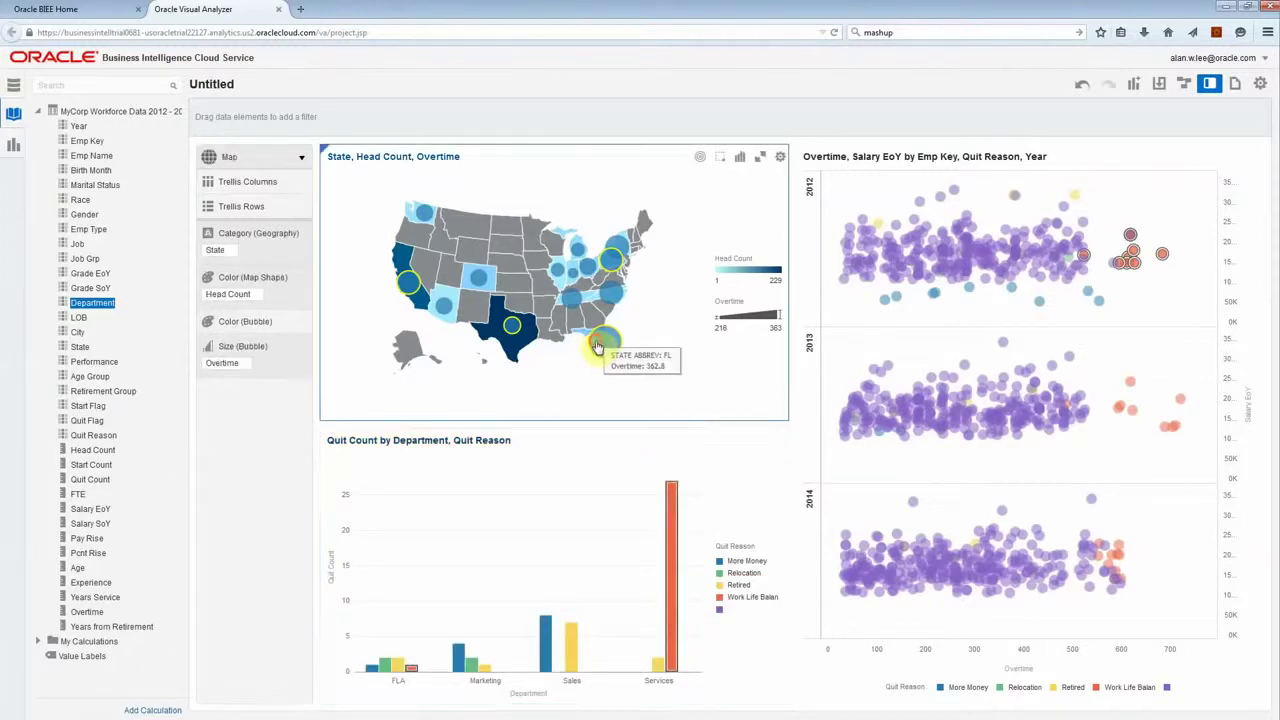
pyautogui.moveTo(671, 512)
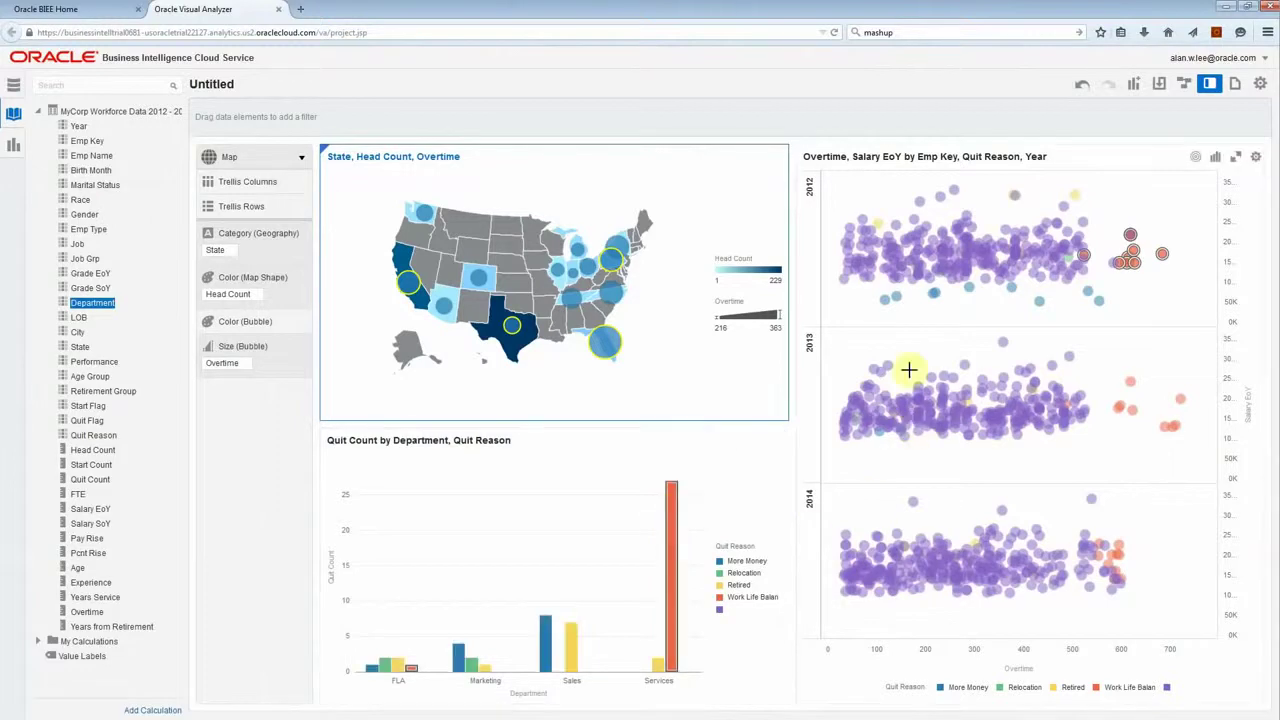
pyautogui.click(965, 310)
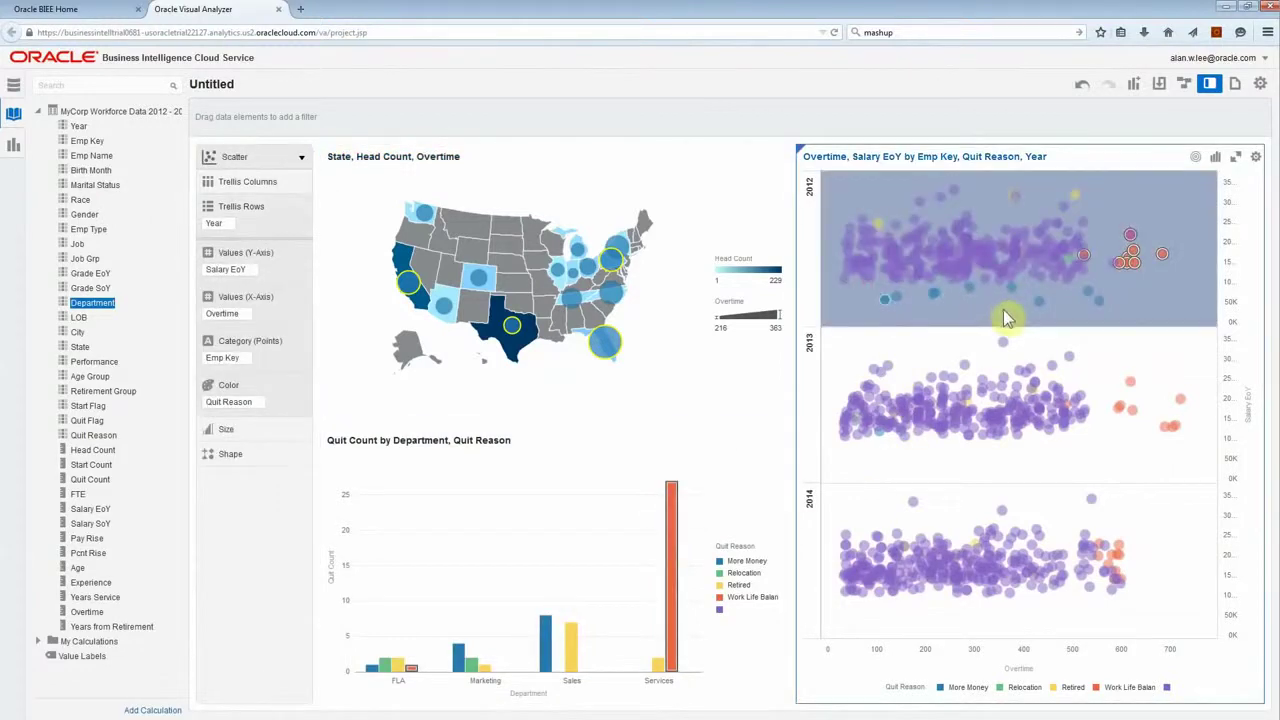
pyautogui.click(1003, 318)
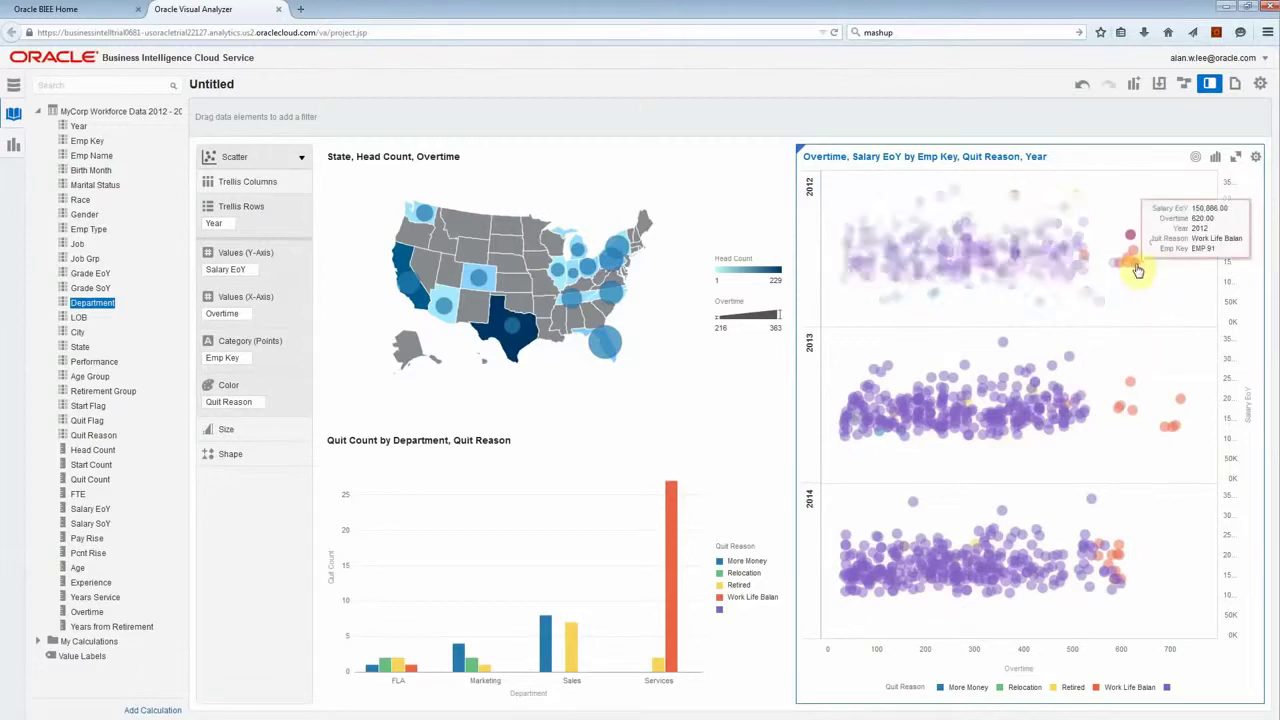
pyautogui.moveTo(1124, 553)
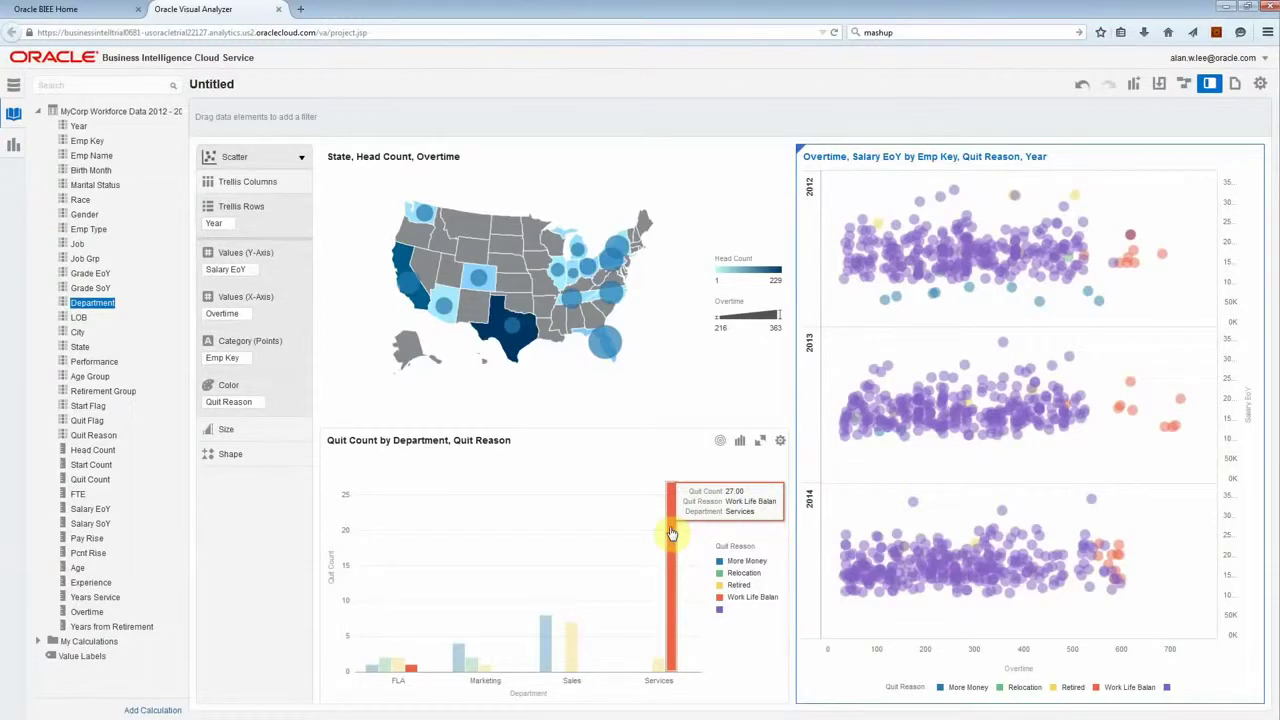
pyautogui.click(672, 533)
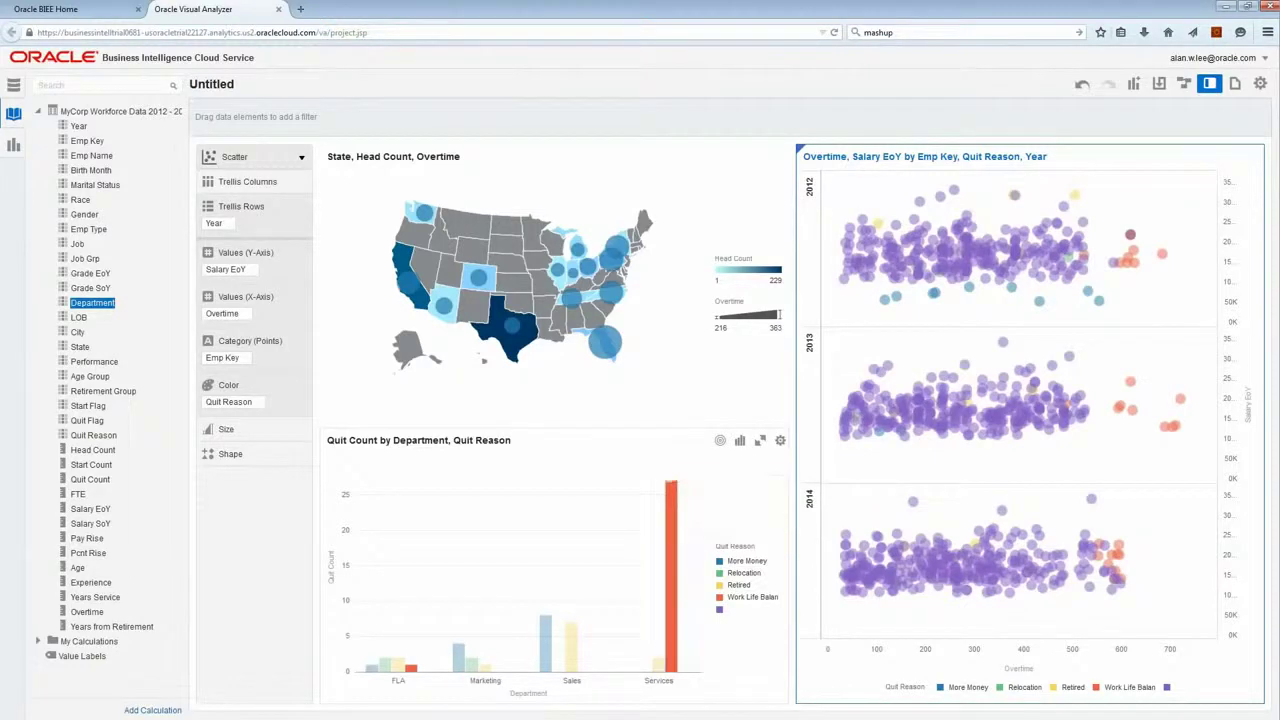